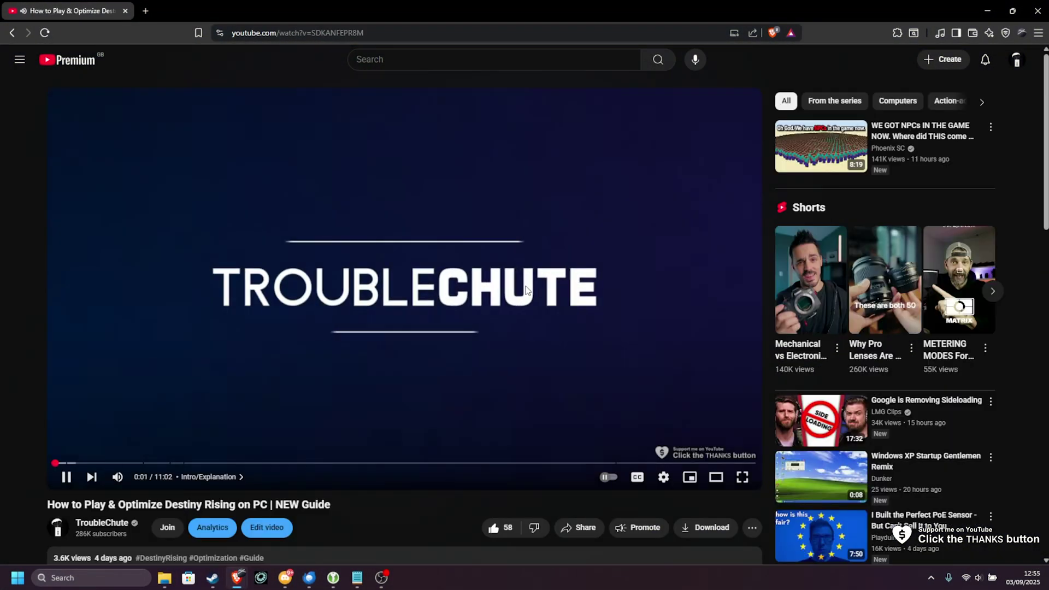
Skim through the earlier Destiny Rising PC optimization video, from the download section to the performance optimization section and beyond.
drag(61, 463, 109, 463)
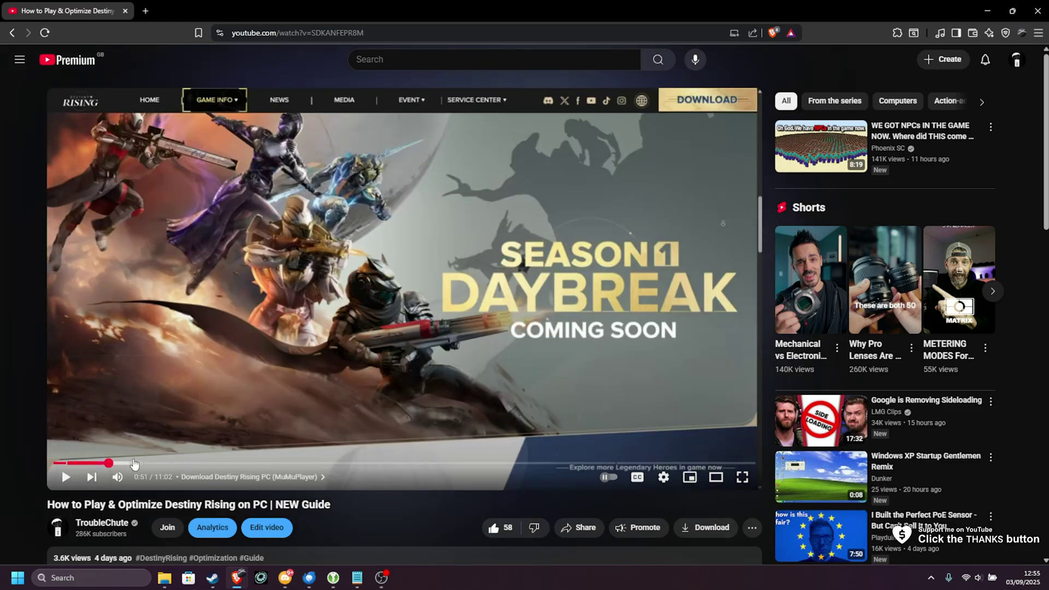
click(130, 463)
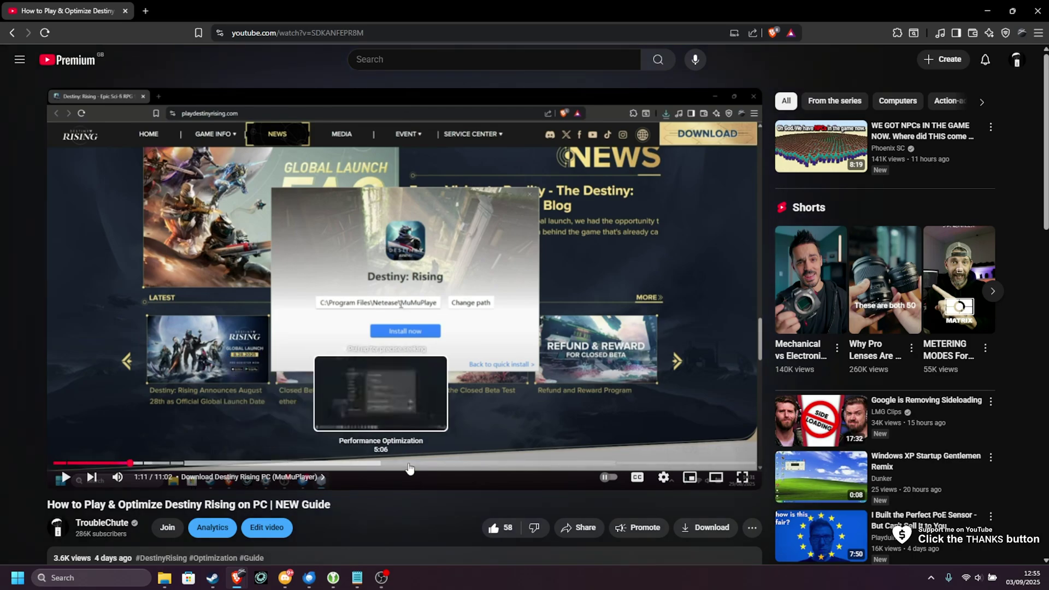
drag(370, 463, 347, 463)
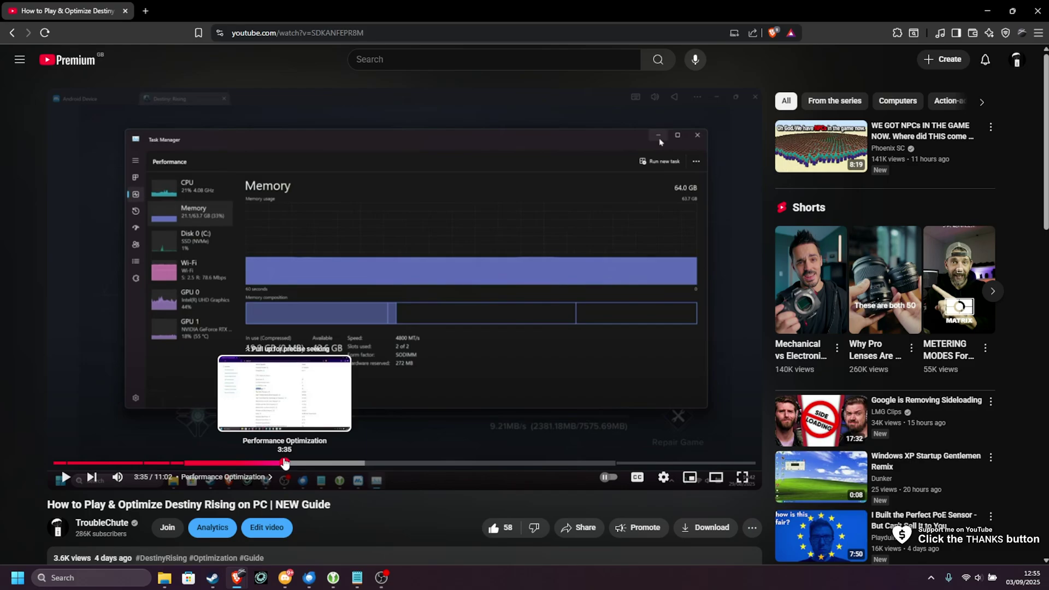
click(284, 463)
click(628, 463)
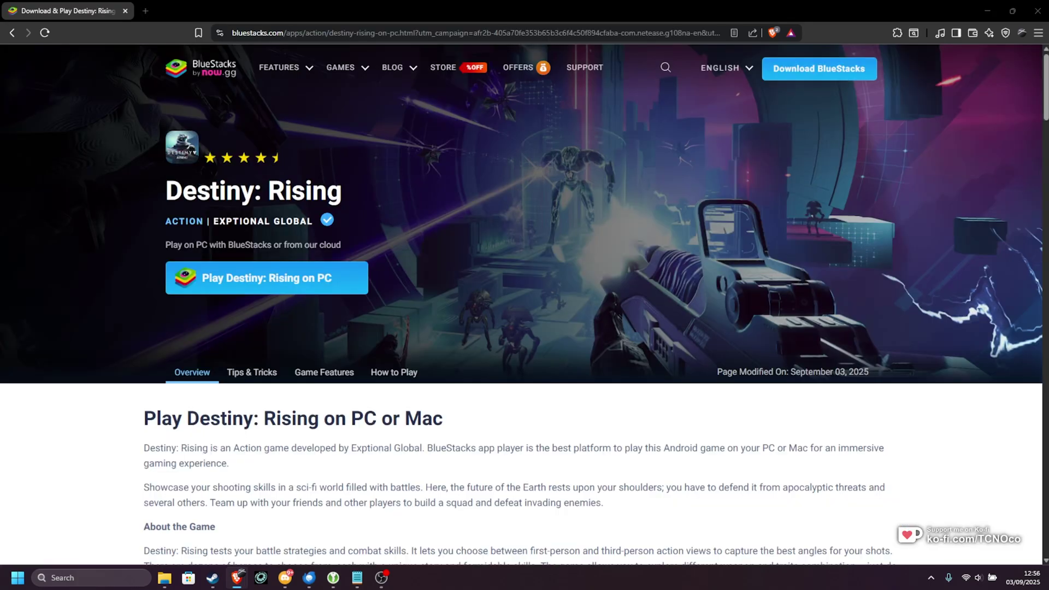
Switch to the Destiny: Rising page on the BlueStacks site, download the PC installer and launch it.
key(alt+Tab)
drag(379, 198, 164, 235)
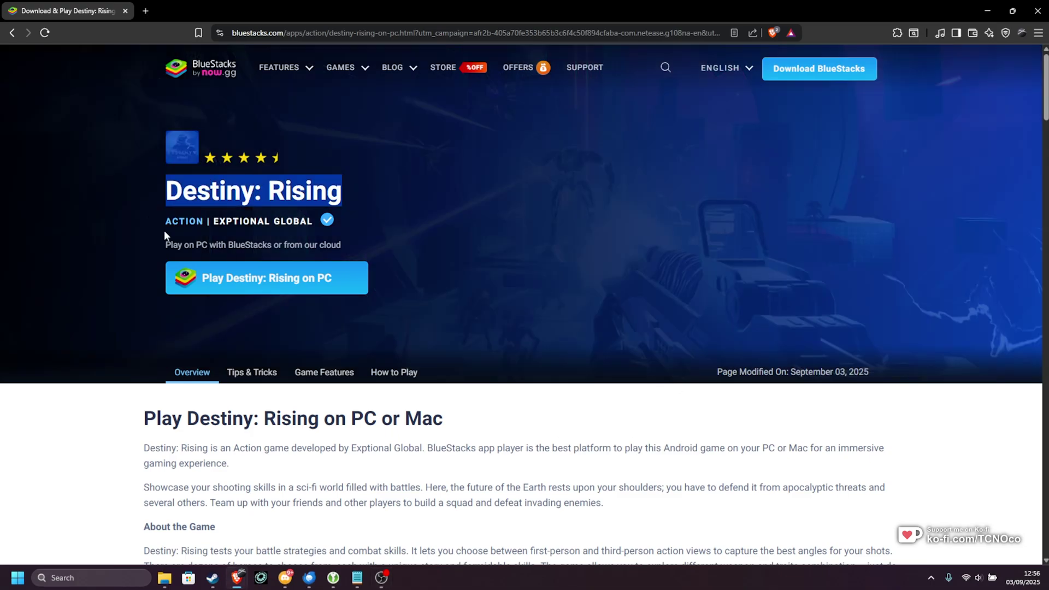
click(574, 405)
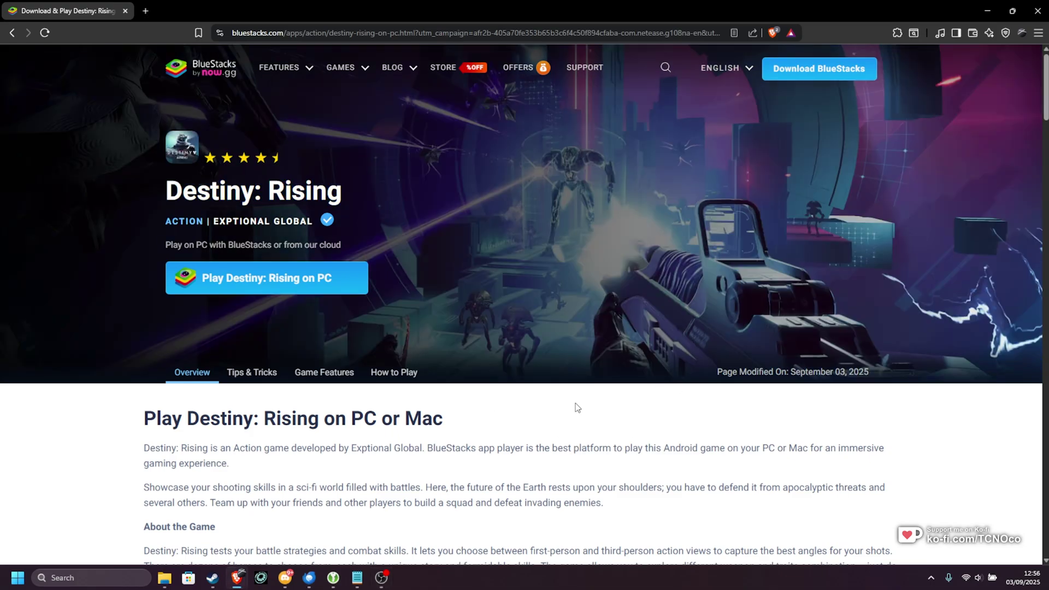
click(323, 285)
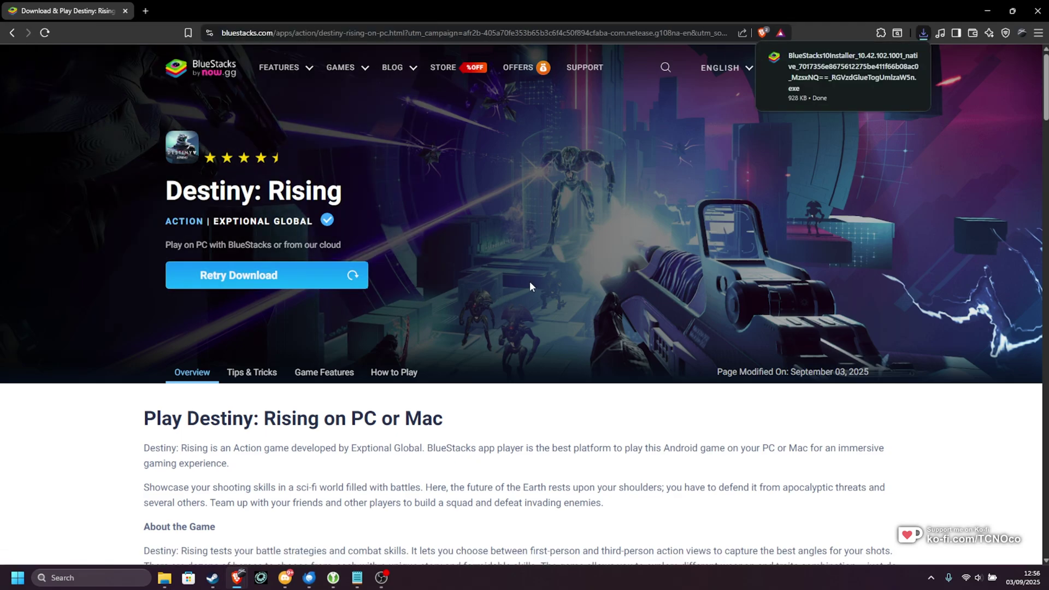
click(854, 77)
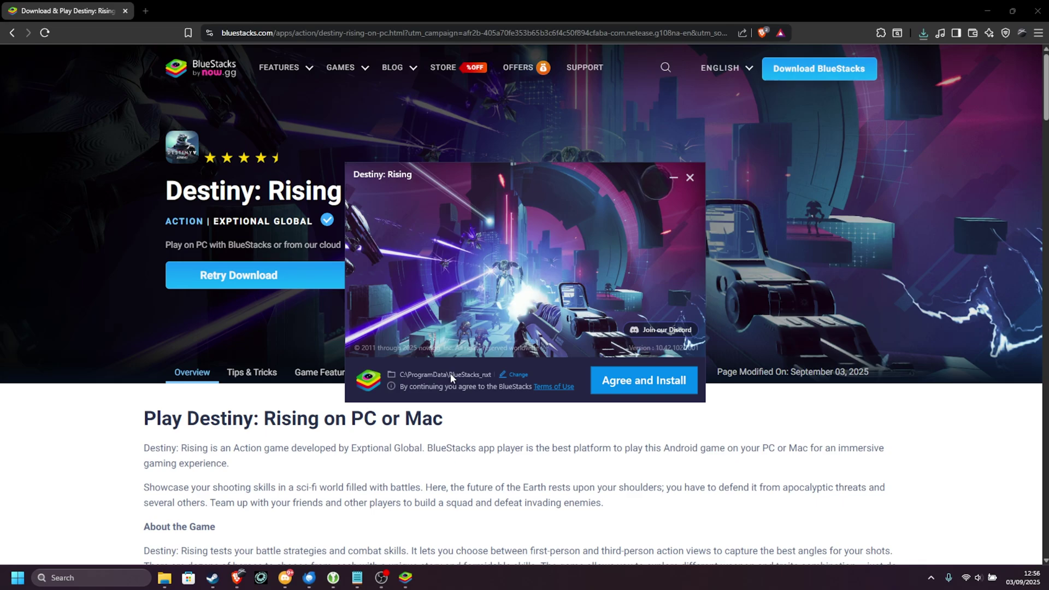
Agree to the terms and install BlueStacks in C:\ProgramData\BlueStacks_nxt, then accept the special settings Destiny: Rising requires.
click(638, 385)
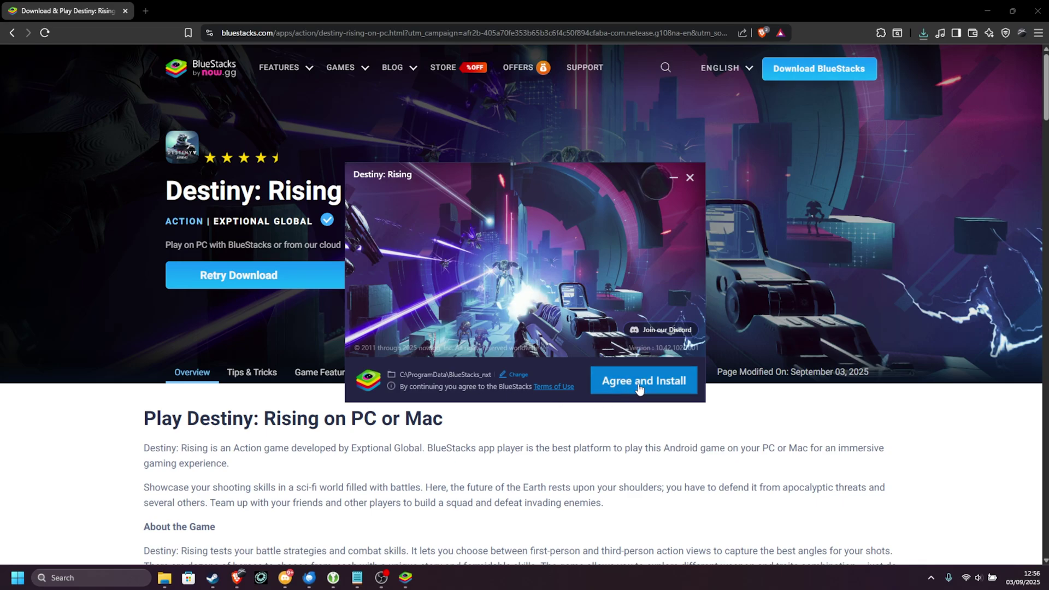
click(983, 9)
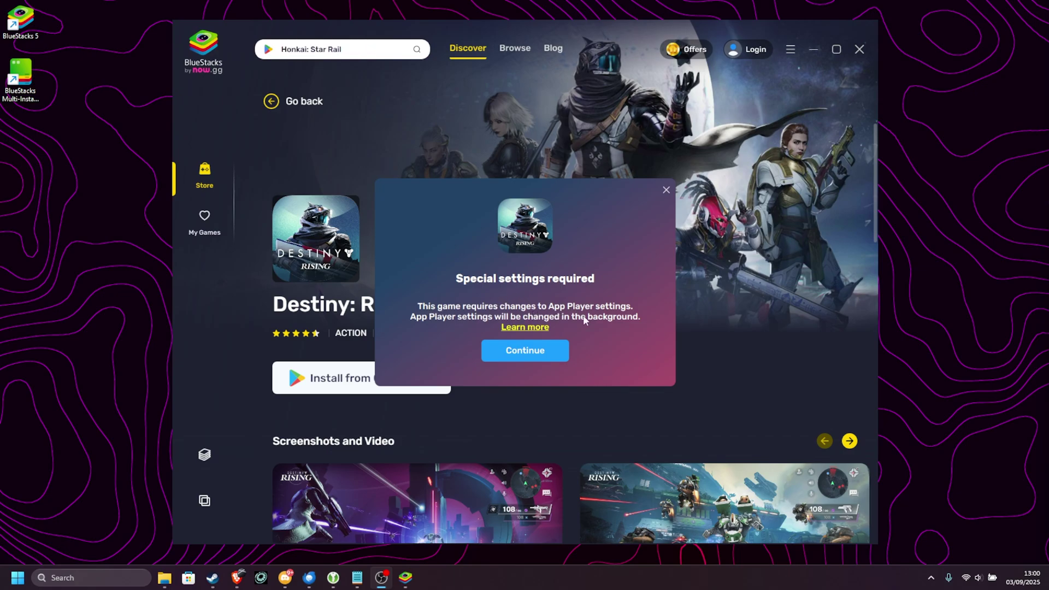
click(535, 352)
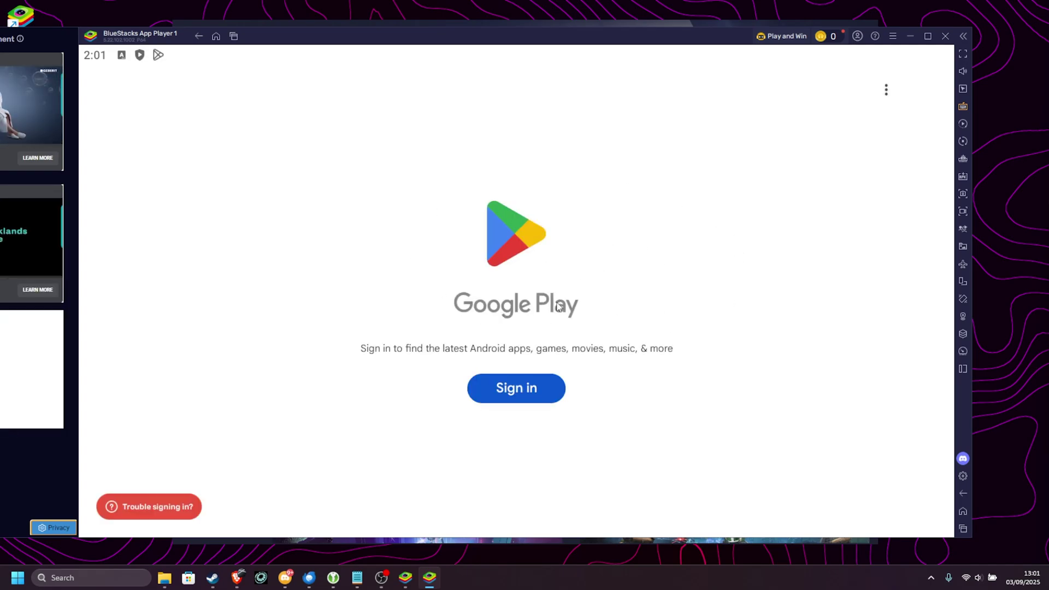
Sign in to Google Play with a Google account and install Destiny: Rising, continuing through the account setup.
click(545, 392)
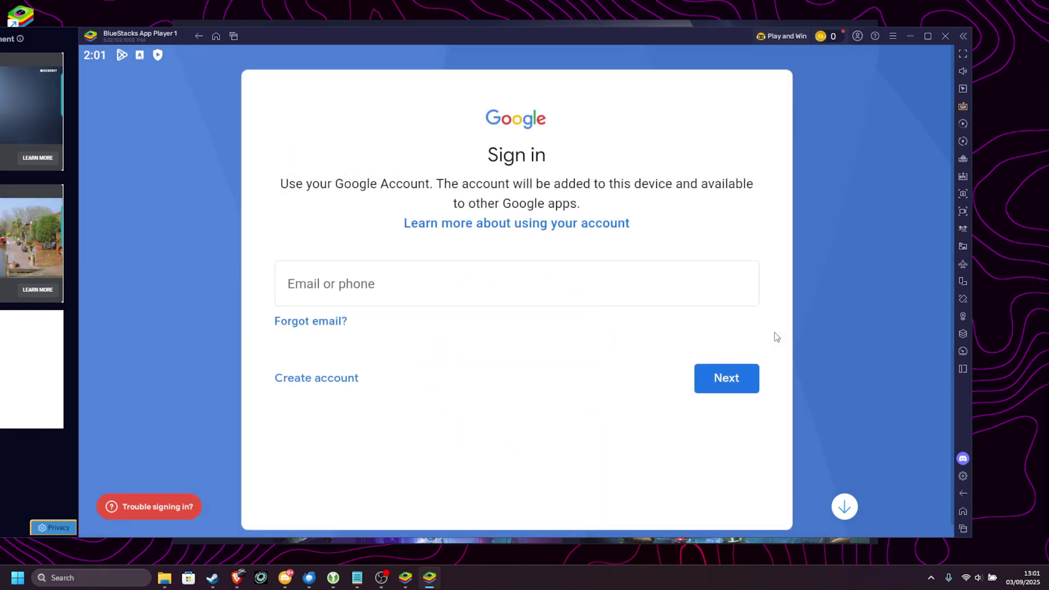
click(645, 292)
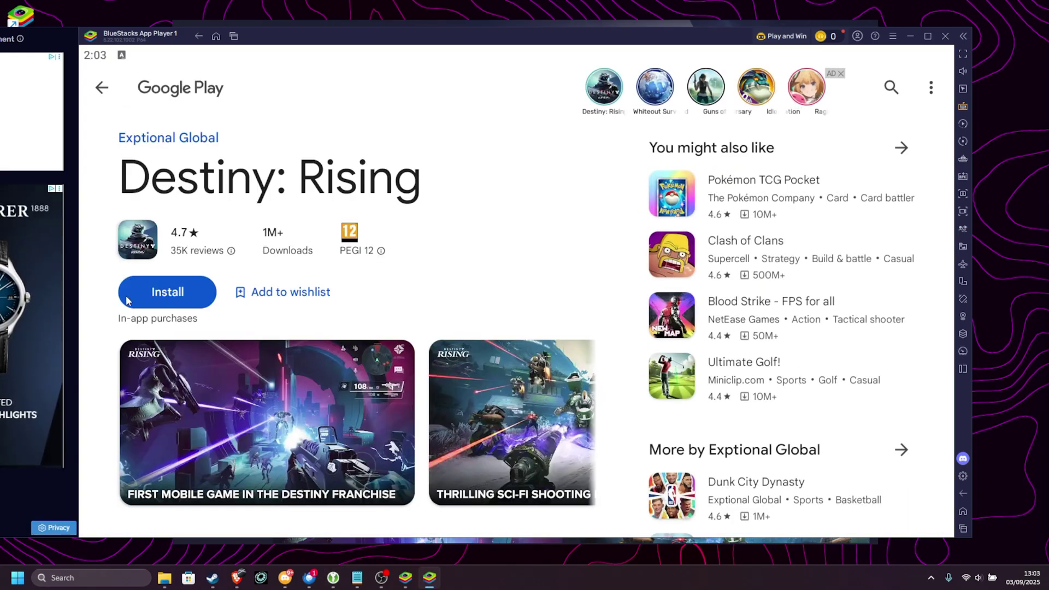
click(126, 300)
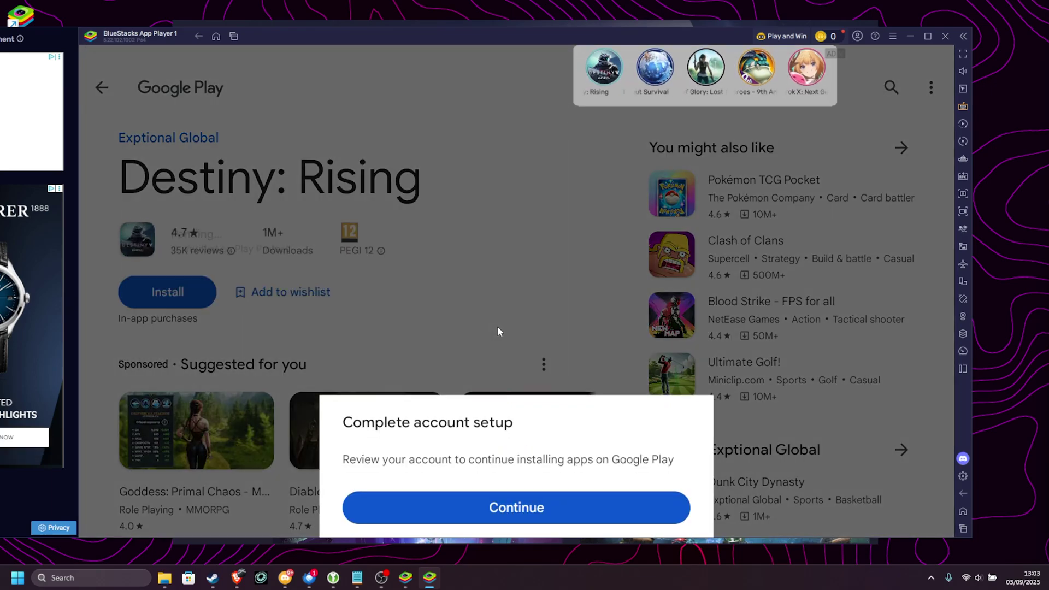
click(436, 500)
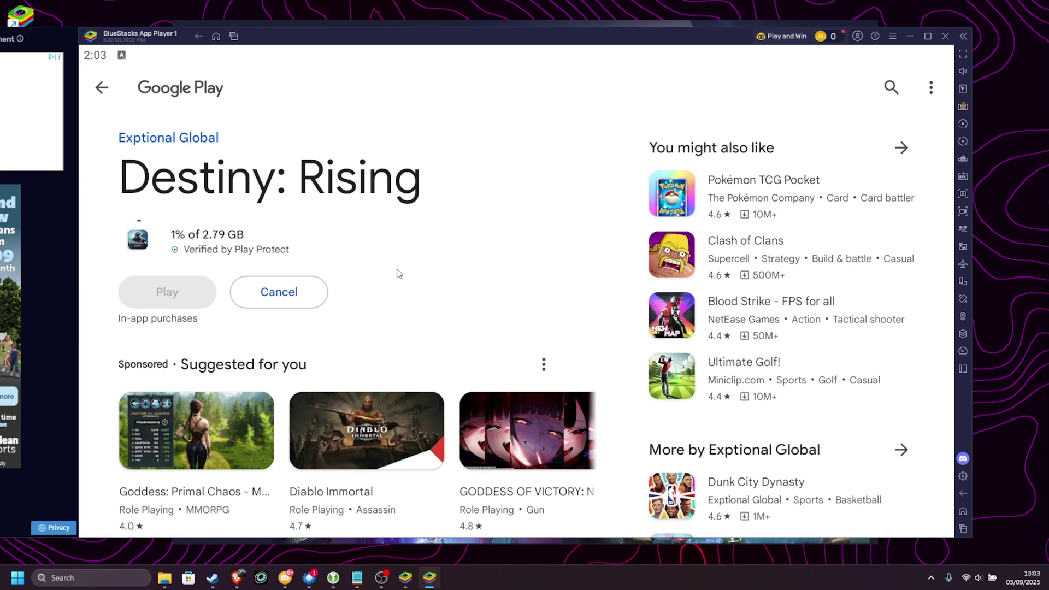
Open the App Player settings and examine the CPU allocation presets and the custom core counts.
click(893, 38)
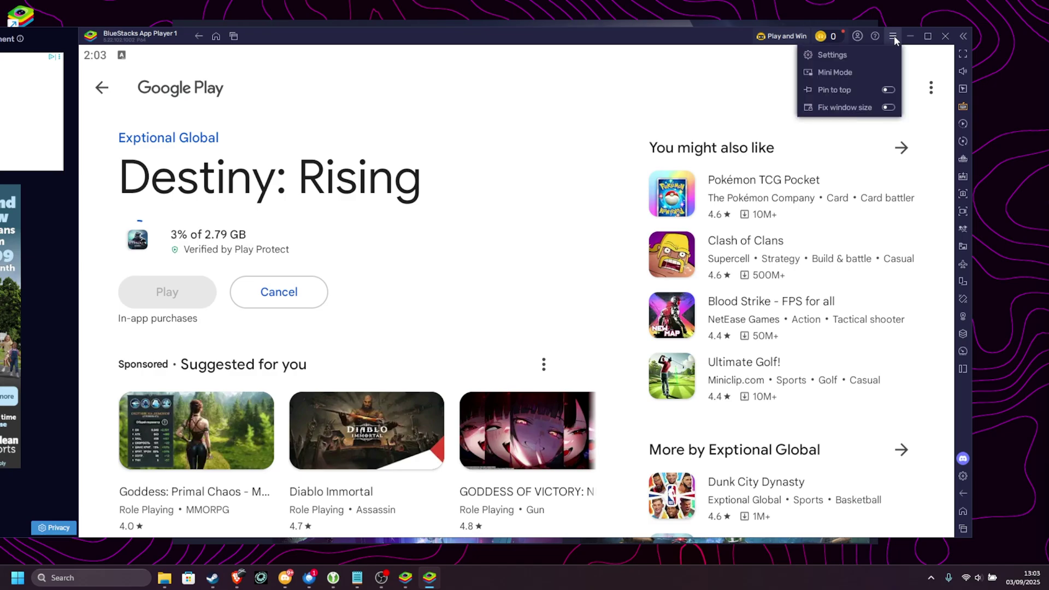
click(831, 56)
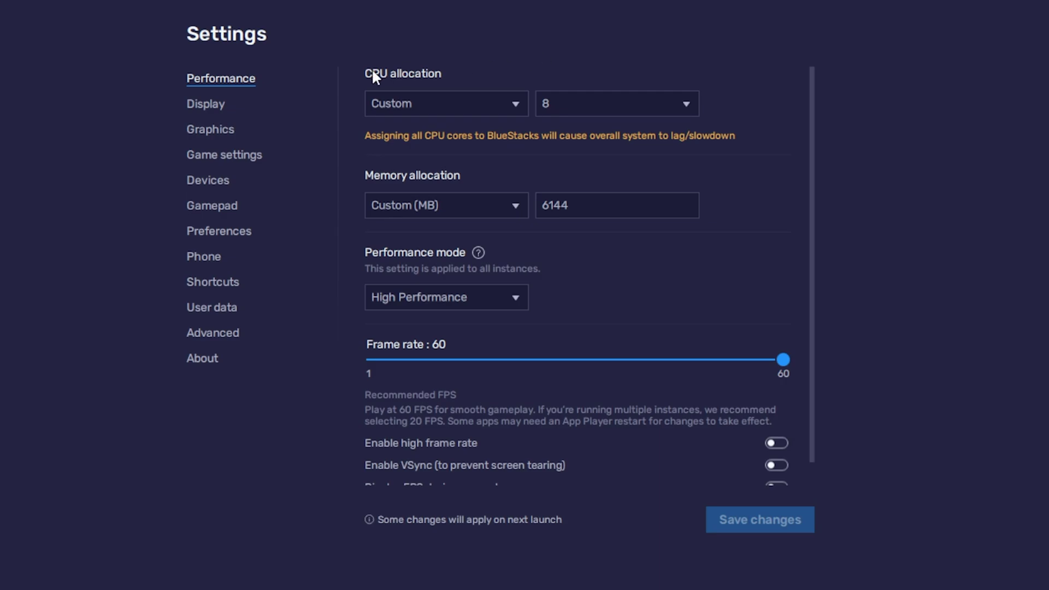
click(546, 104)
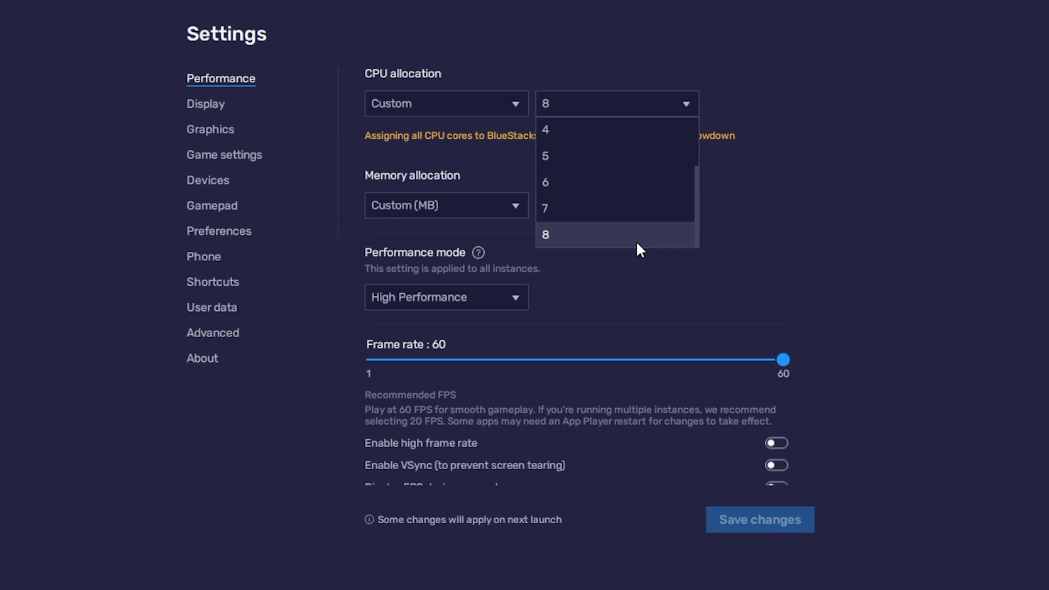
click(571, 102)
click(571, 101)
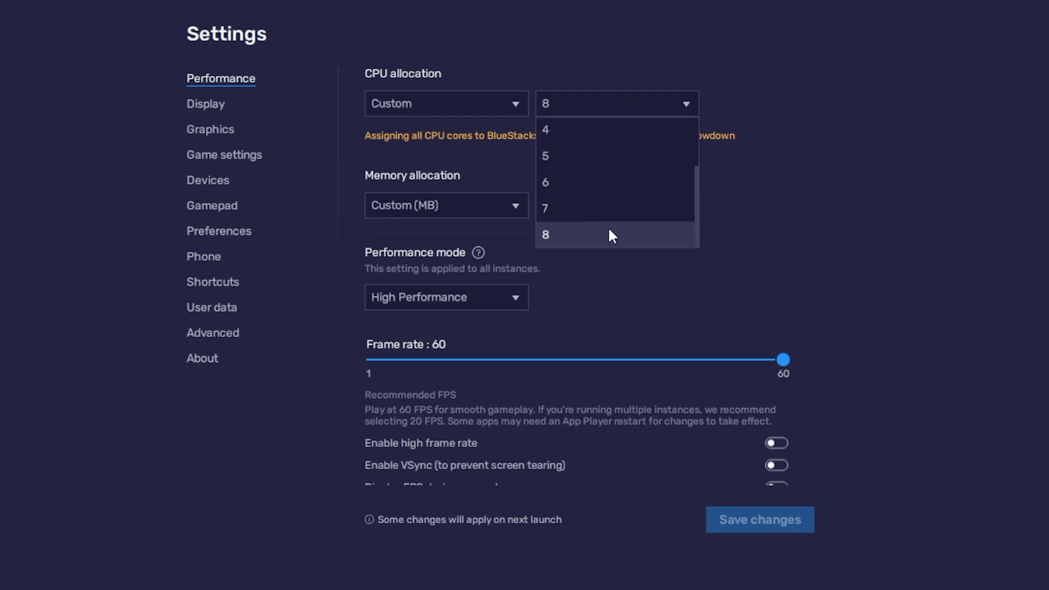
click(520, 105)
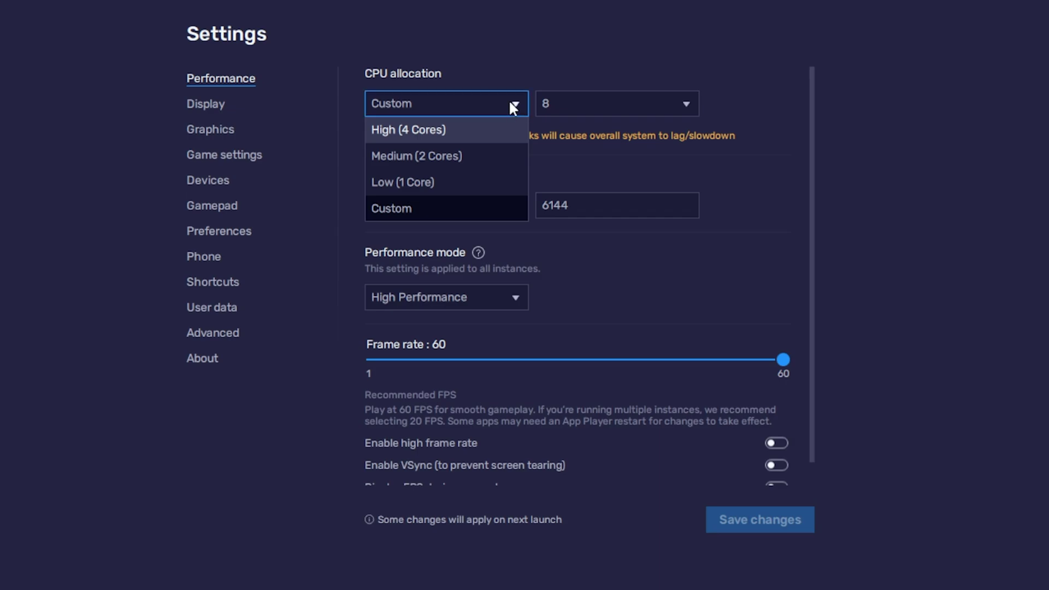
click(509, 99)
click(592, 98)
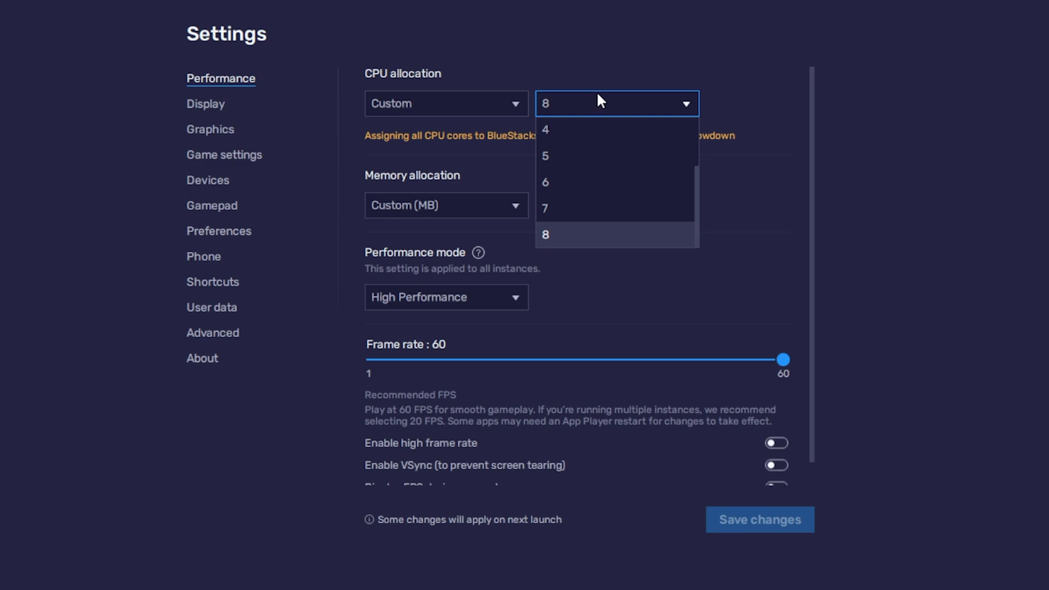
click(601, 98)
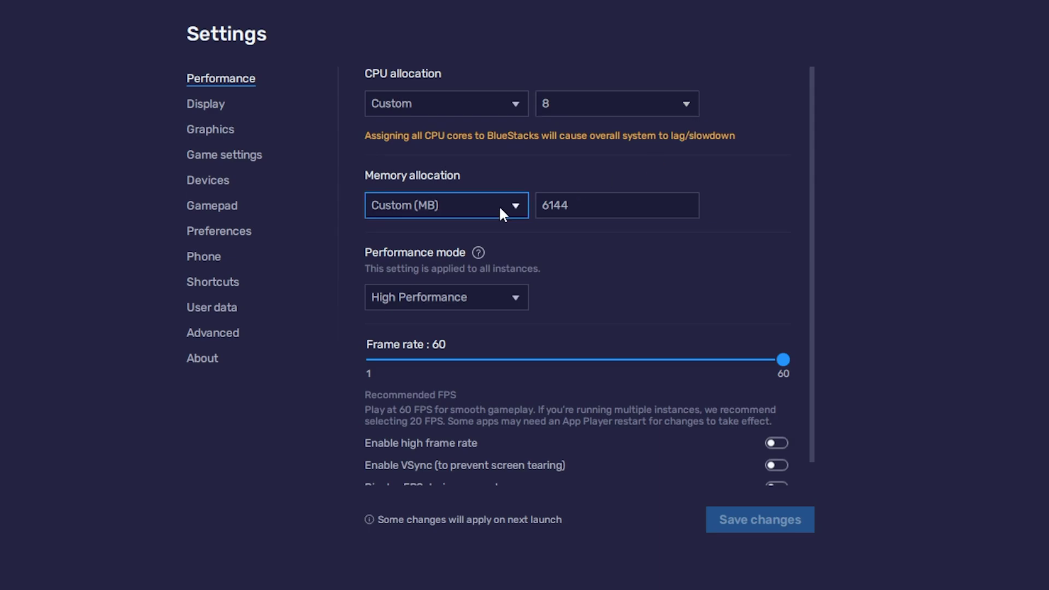
Look through the memory allocation presets and check the computer's total and used memory in Task Manager.
click(513, 206)
scroll(491, 276, up, 1)
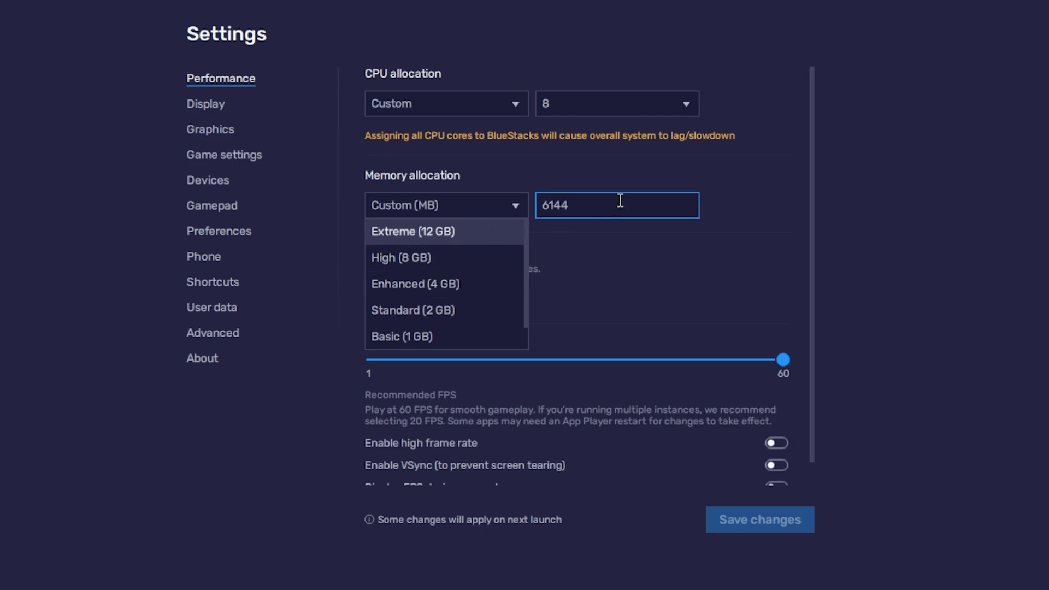
key(ctrl+shift+Escape)
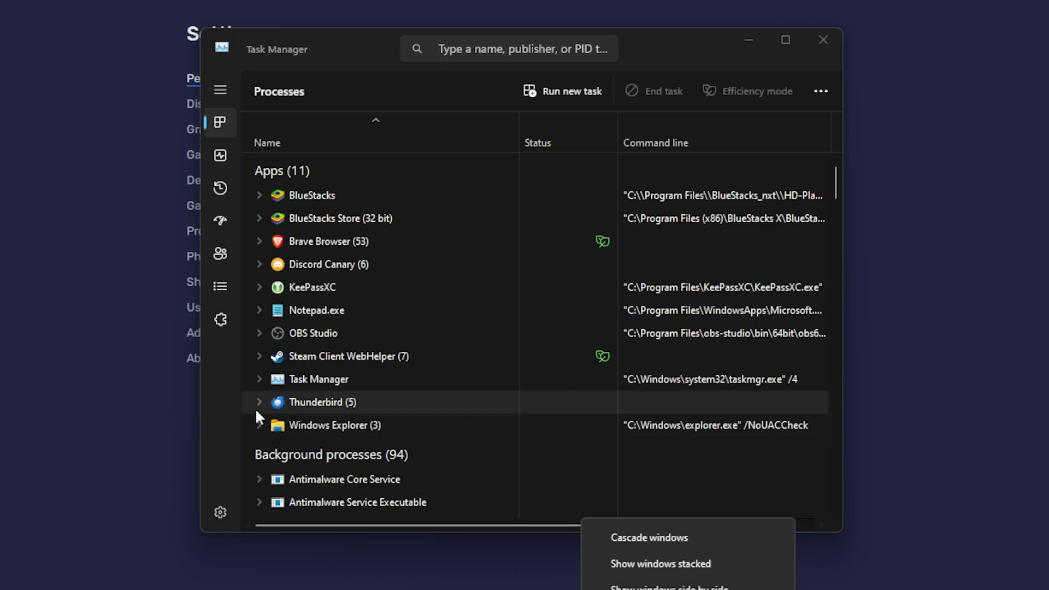
click(225, 415)
drag(350, 41, 321, 27)
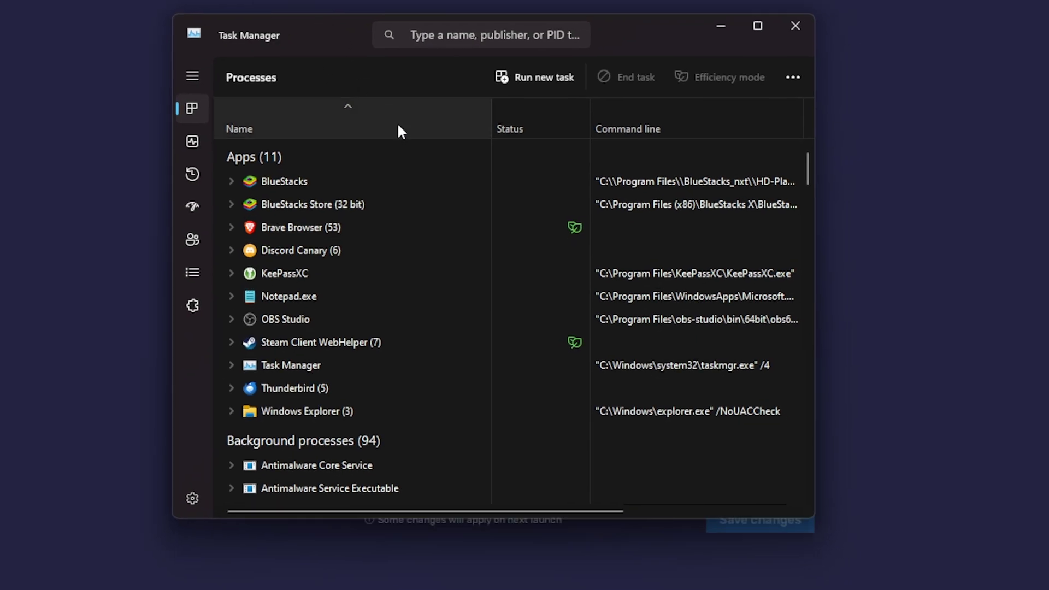
click(191, 142)
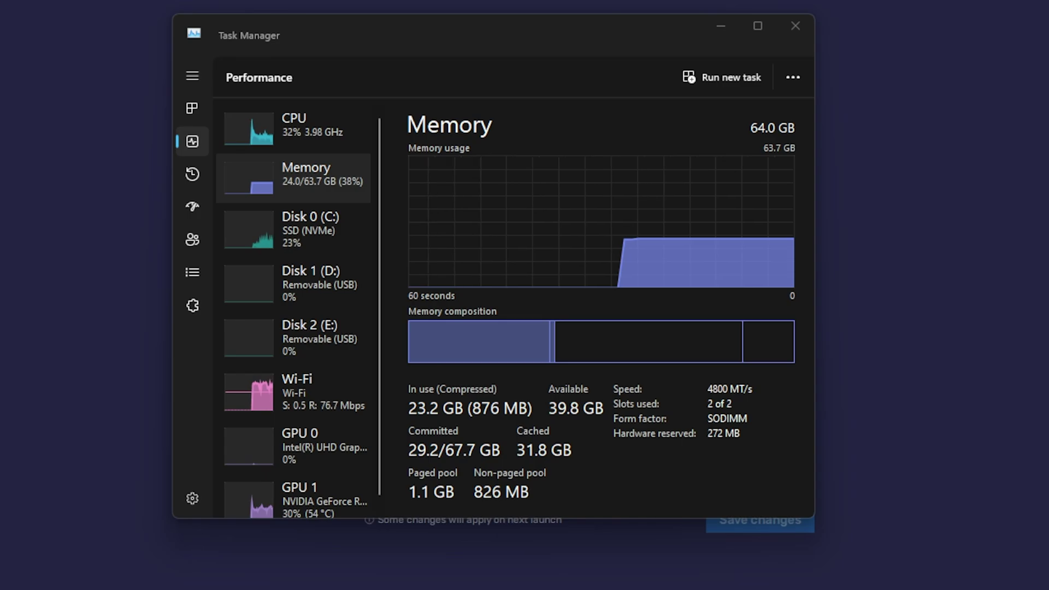
click(733, 208)
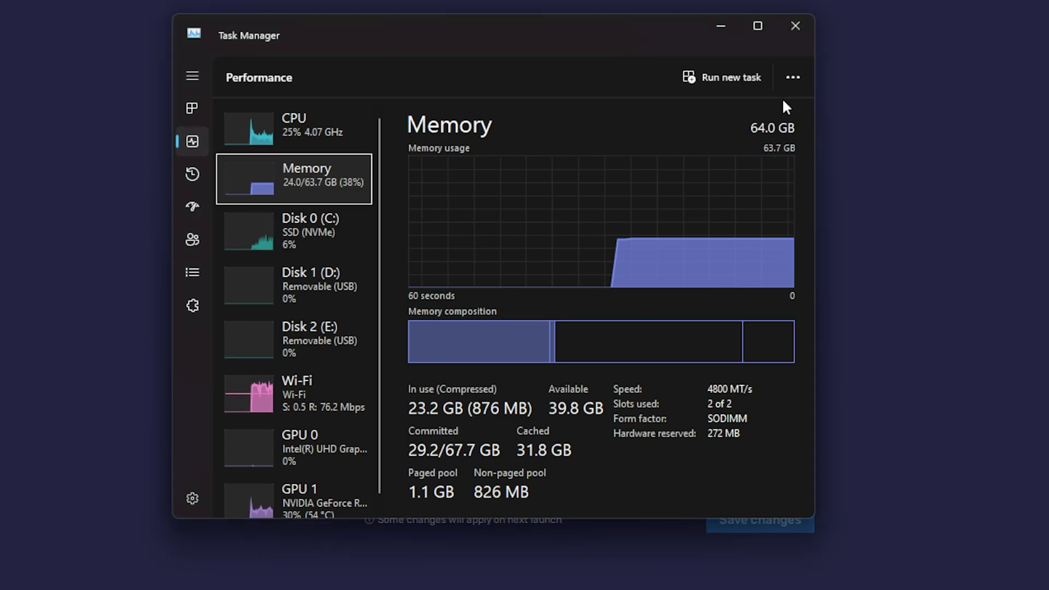
click(720, 27)
Set the App Player's memory allocation to Extreme (12 GB).
click(462, 205)
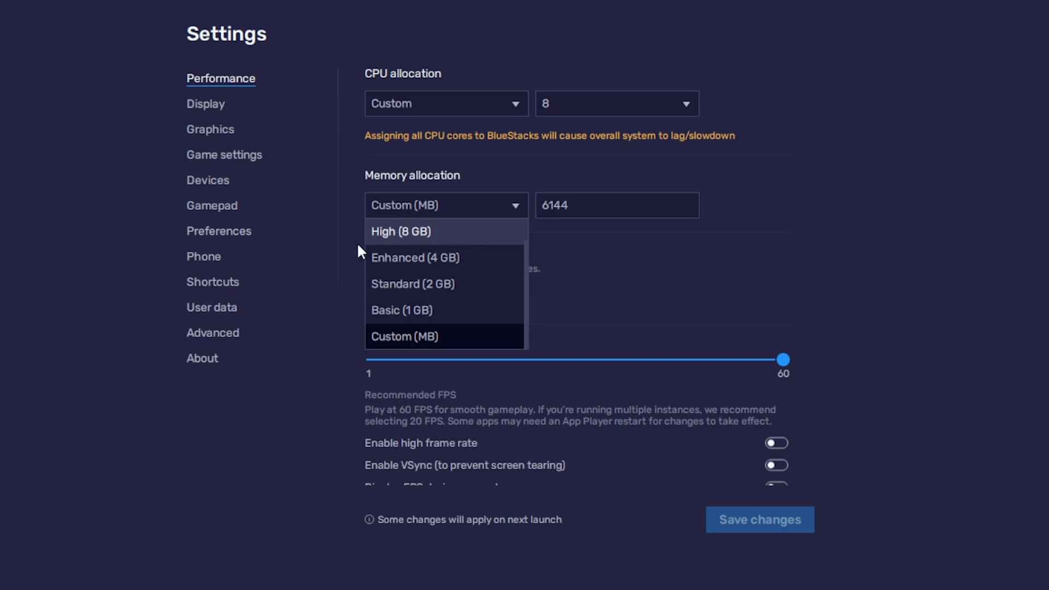
scroll(488, 231, up, 1)
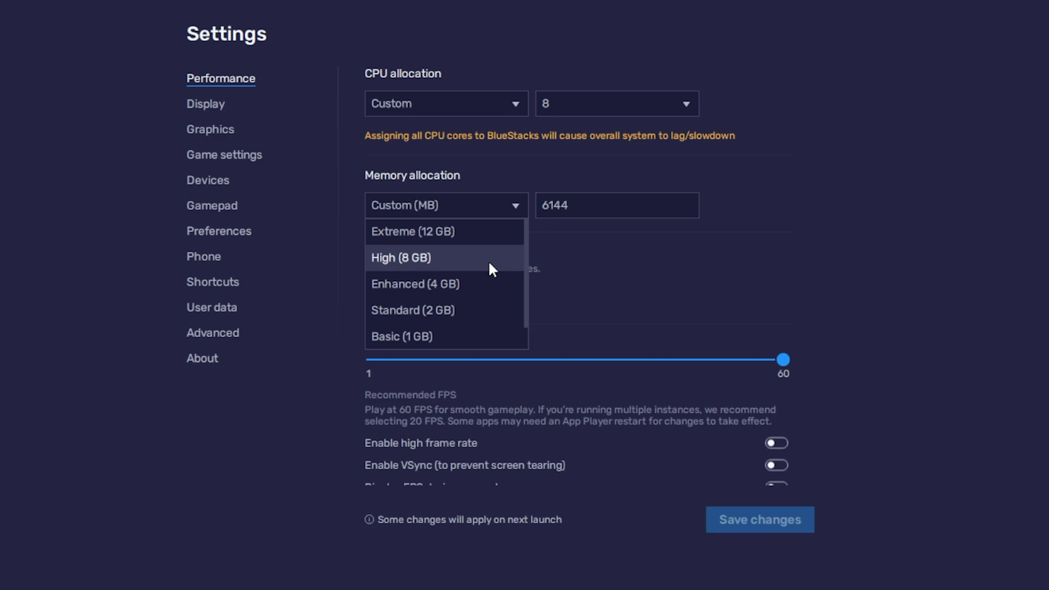
click(460, 230)
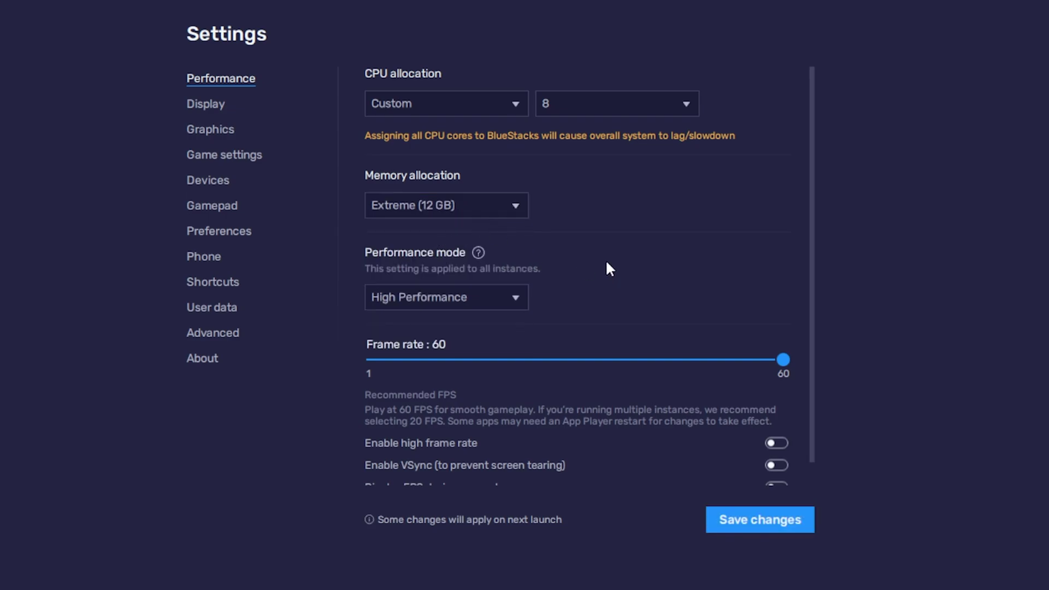
Review the performance mode options and choose High Performance.
click(489, 295)
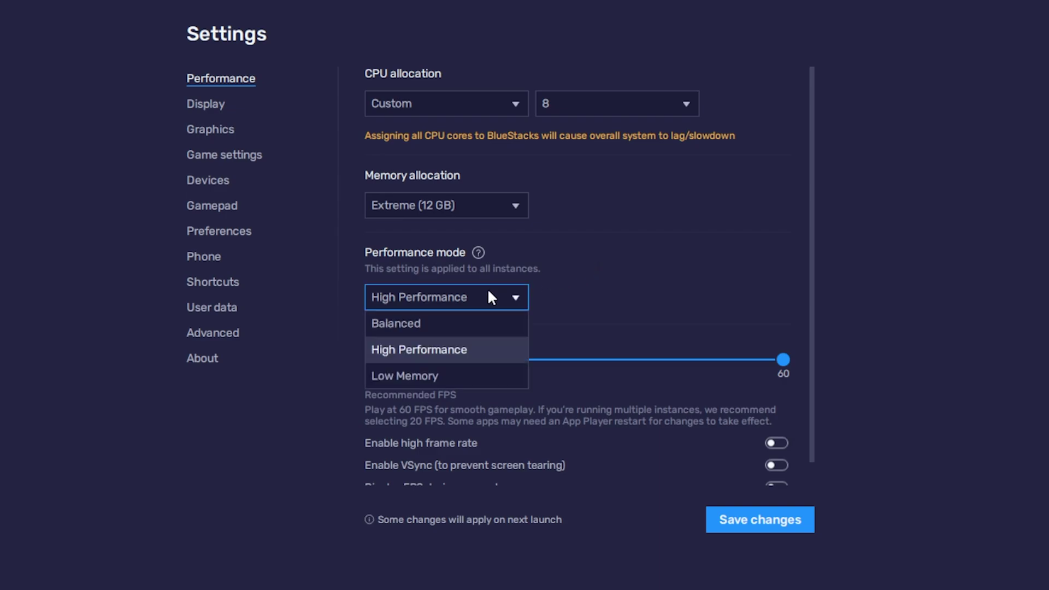
click(486, 350)
scroll(578, 277, down, 2)
scroll(569, 266, up, 1)
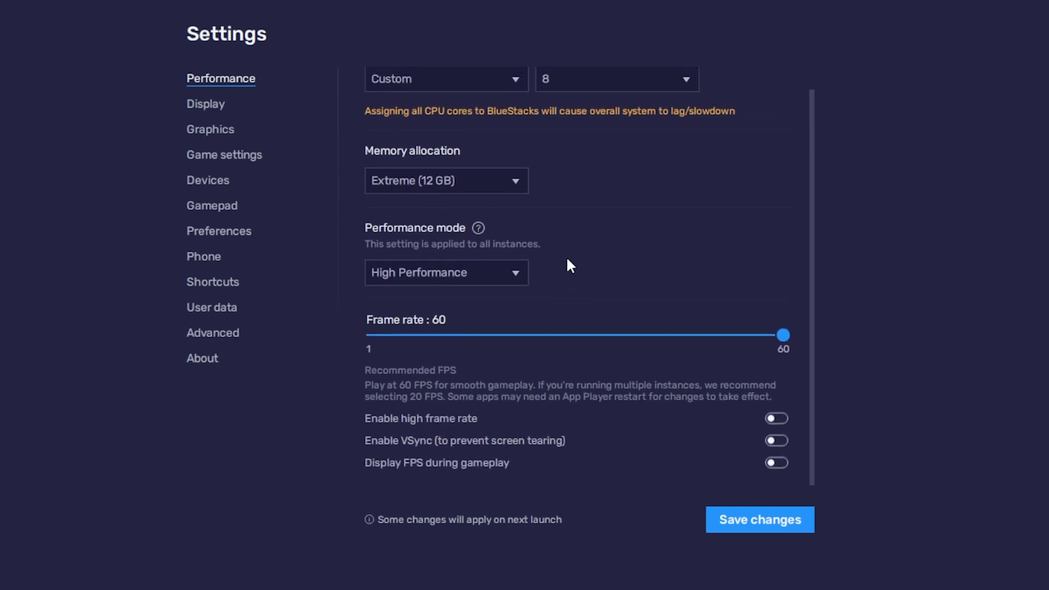
click(500, 266)
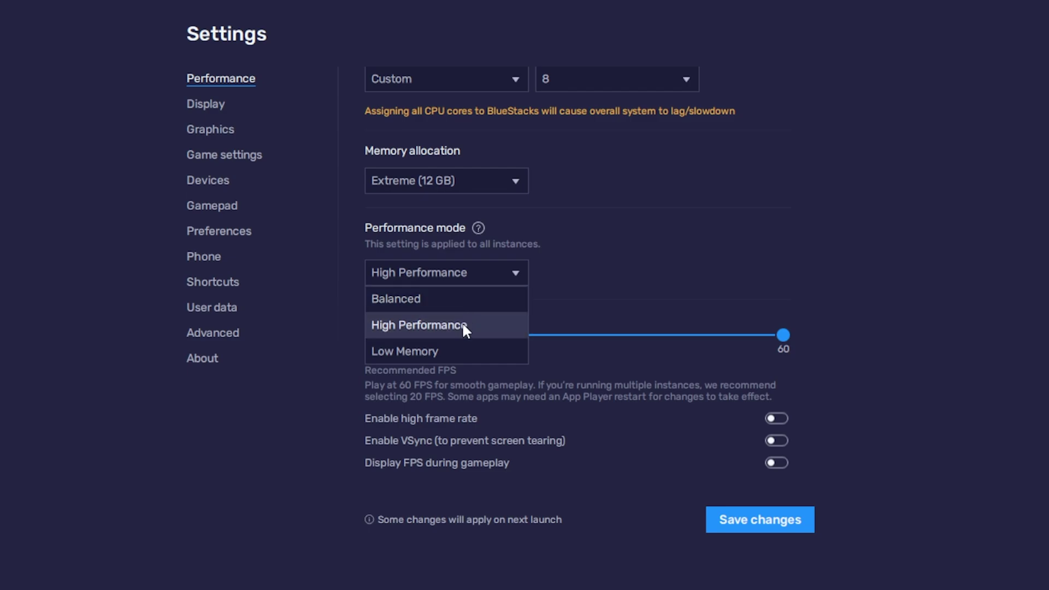
click(487, 232)
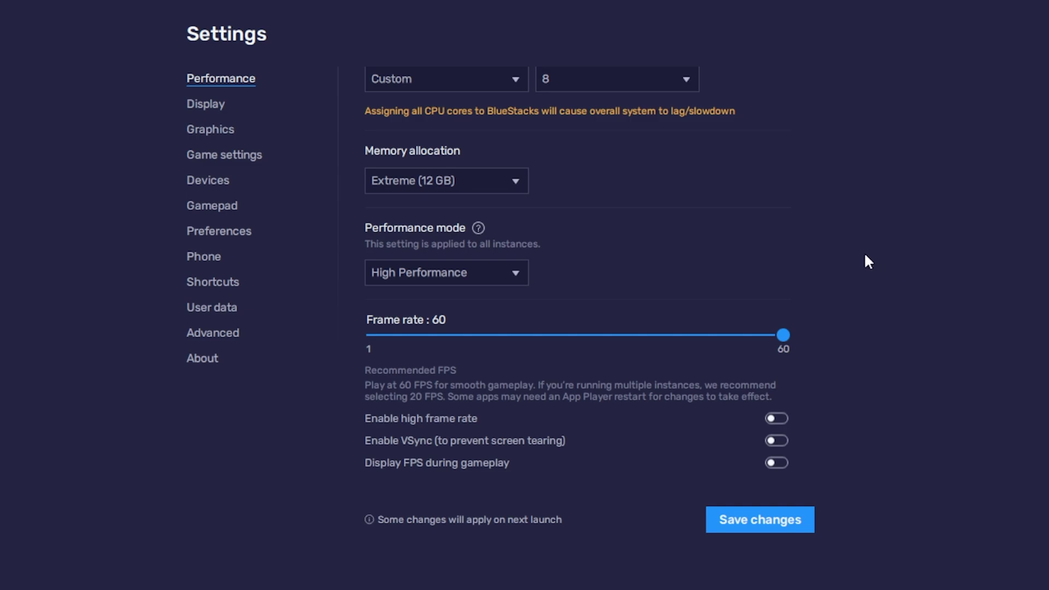
click(428, 273)
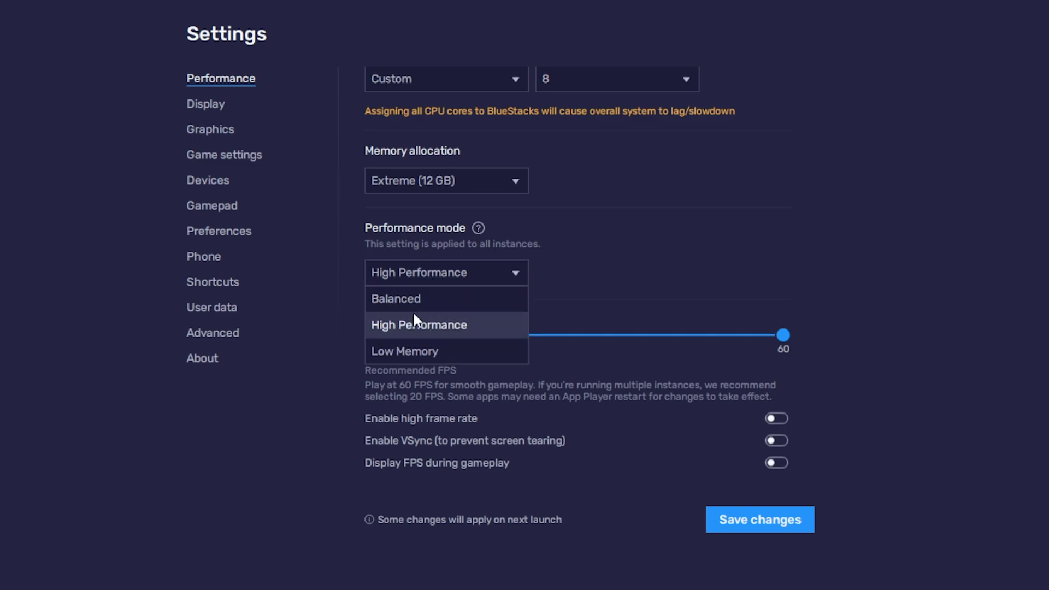
click(431, 323)
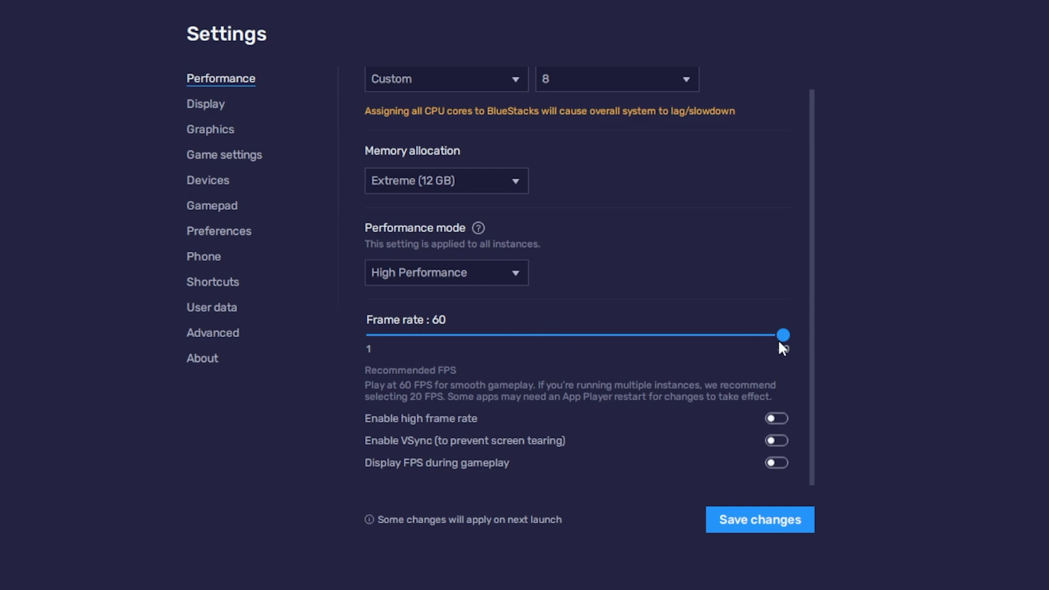
Enable high frame rate at 240 FPS and the gameplay FPS display, then save the changes and restart BlueStacks.
click(776, 419)
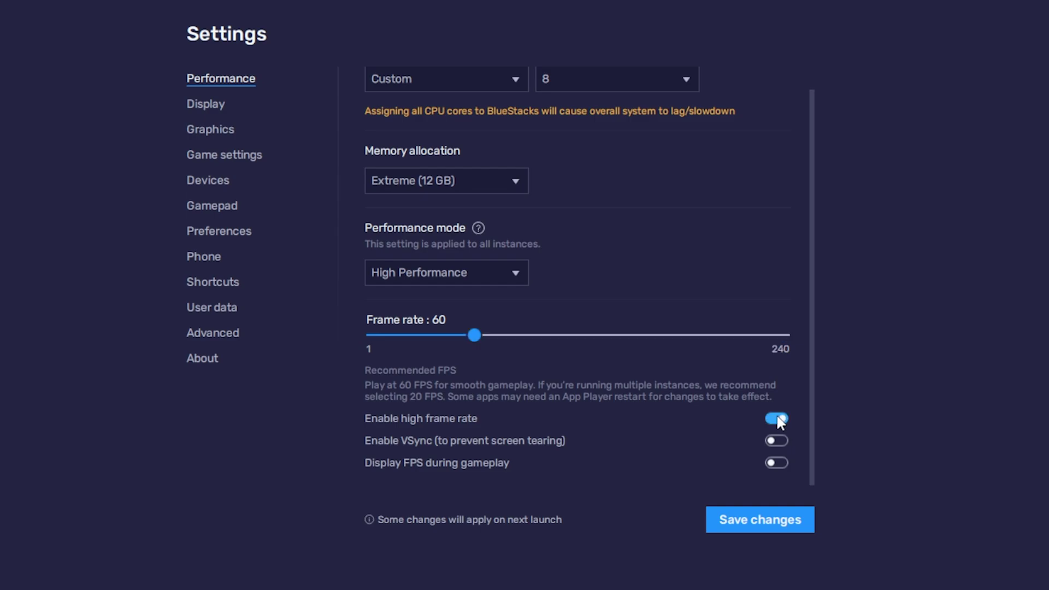
drag(471, 334, 915, 337)
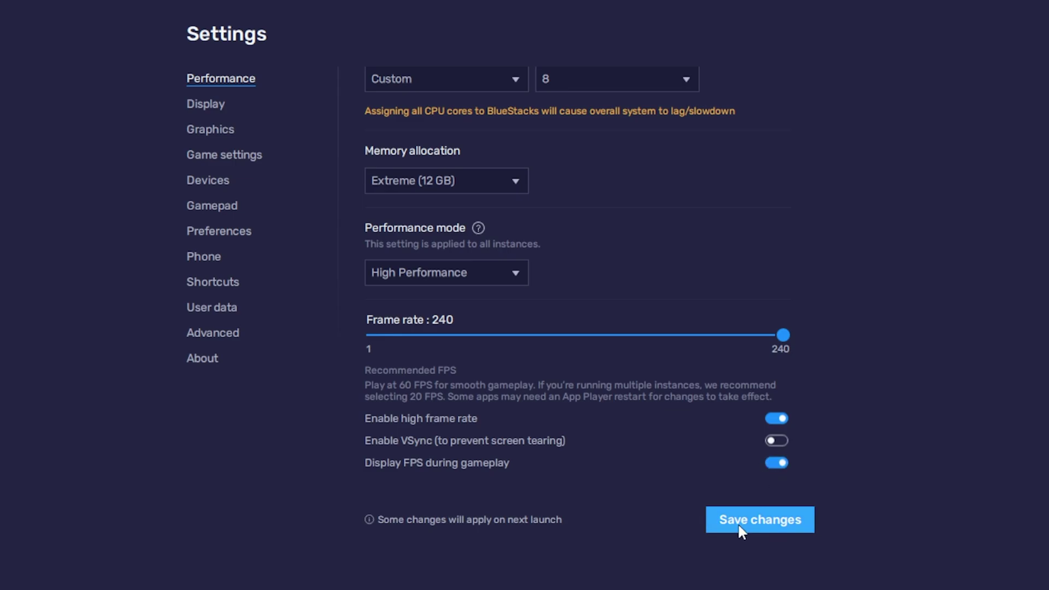
scroll(654, 219, up, 1)
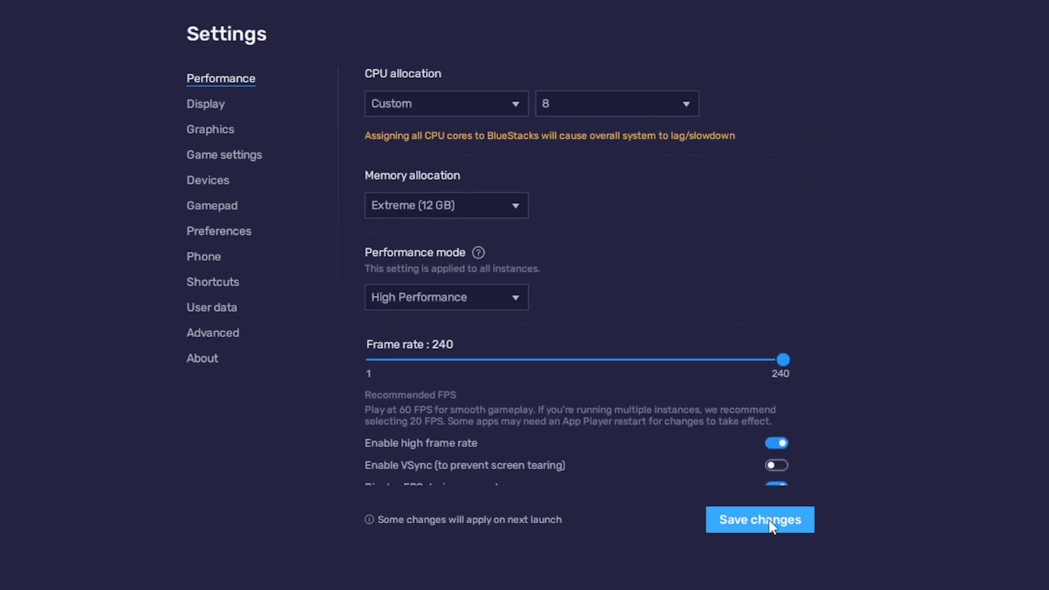
click(768, 520)
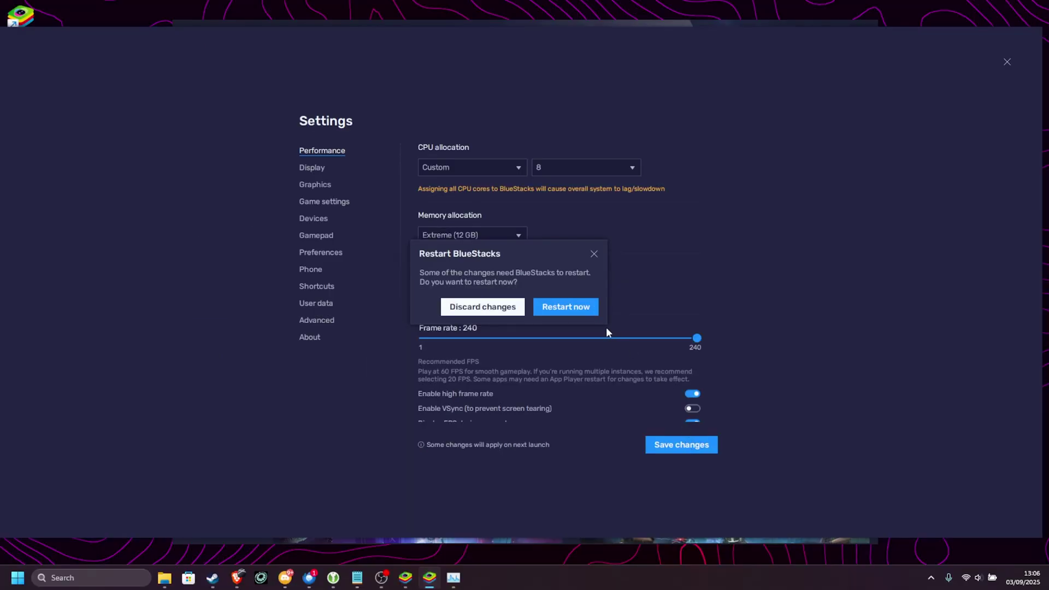
click(575, 306)
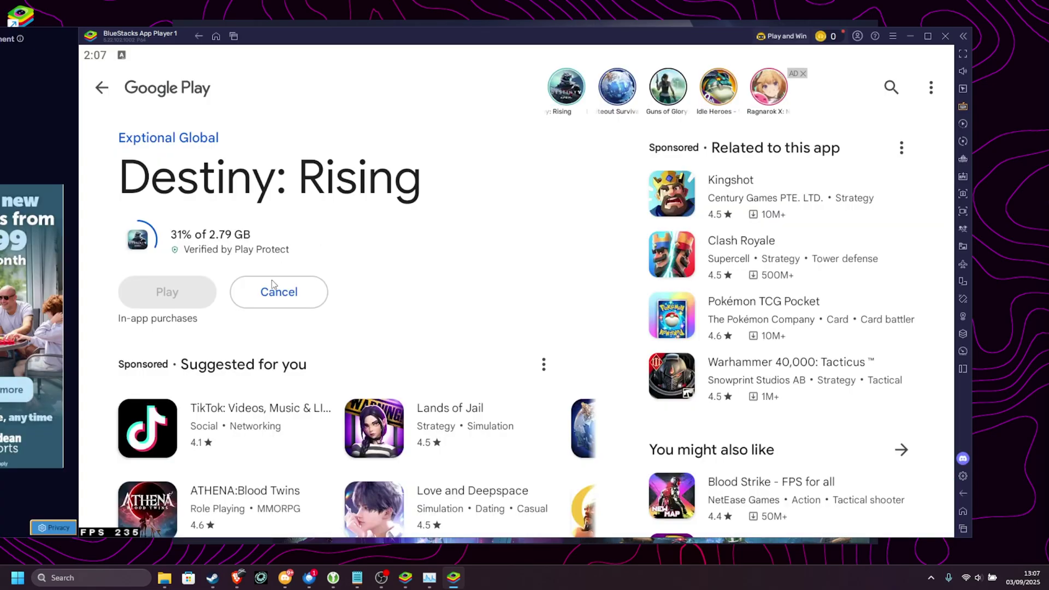
Set the App Player's display resolution to 1920 x 1080, save the change and restart BlueStacks.
click(892, 36)
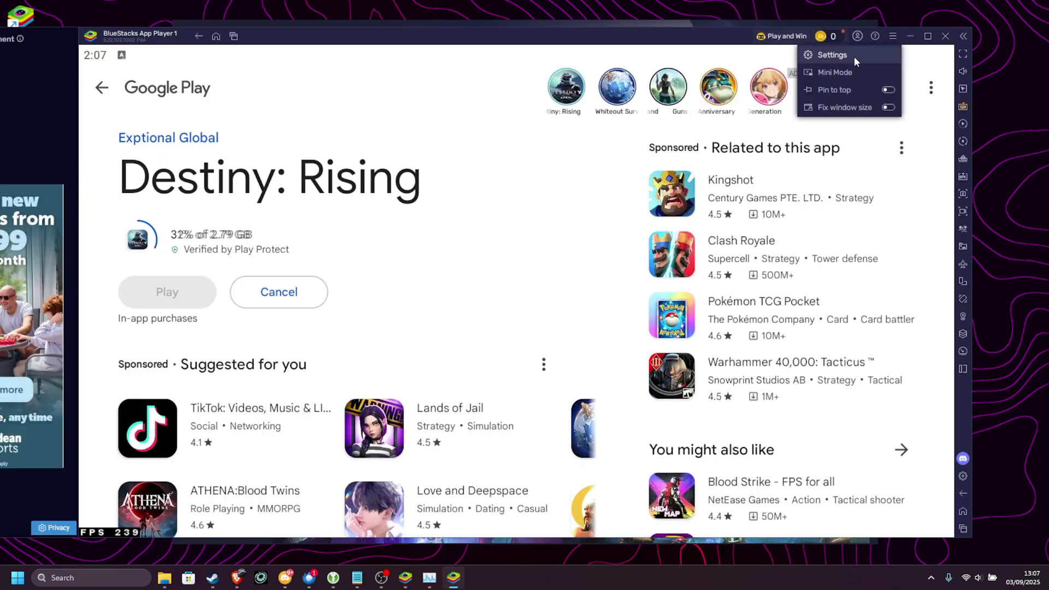
click(854, 56)
click(312, 168)
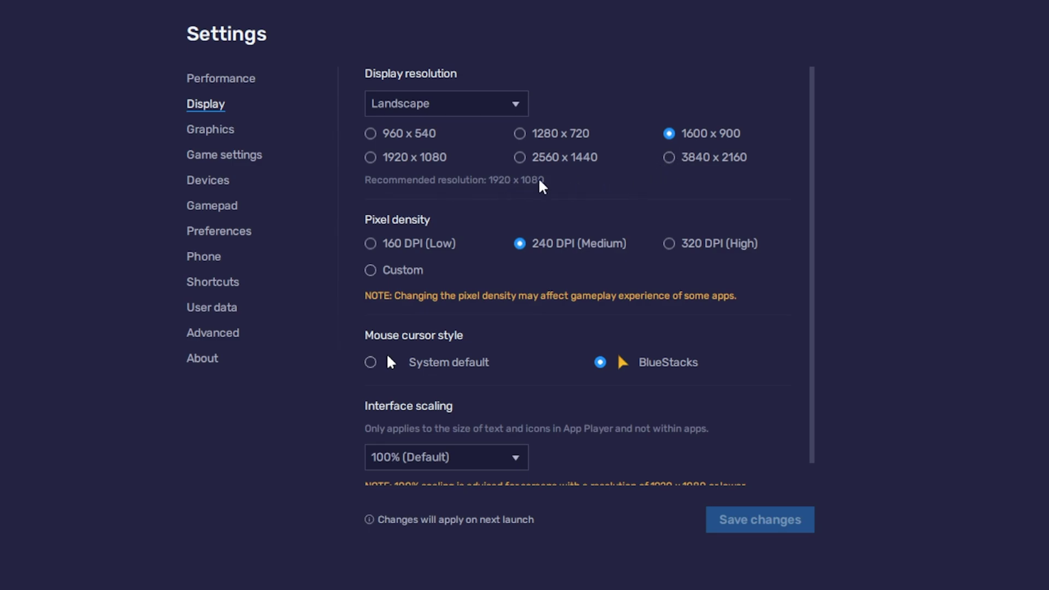
click(420, 160)
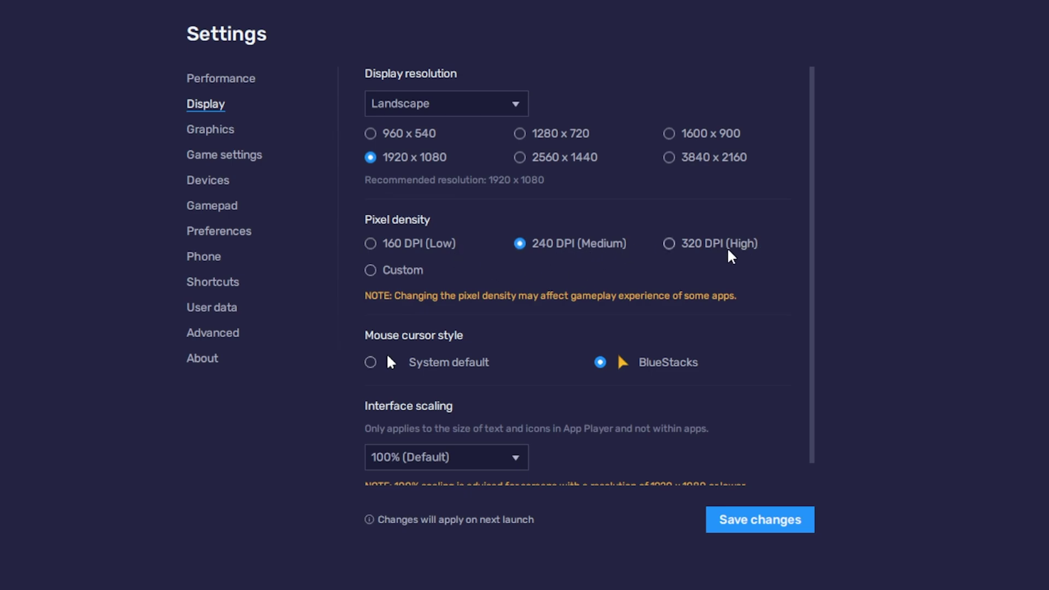
scroll(766, 306, down, 1)
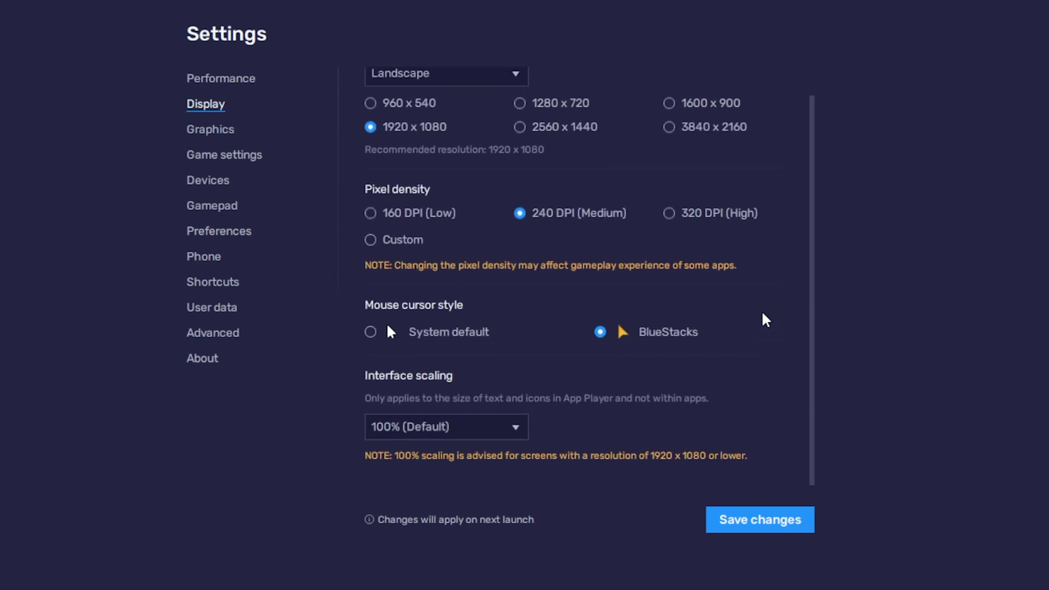
click(756, 526)
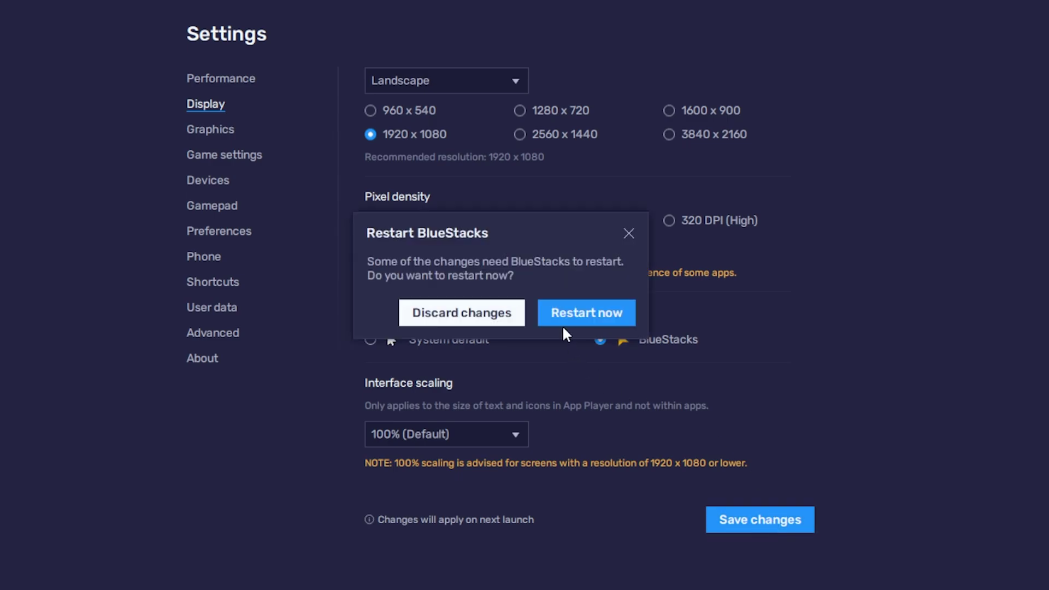
click(601, 314)
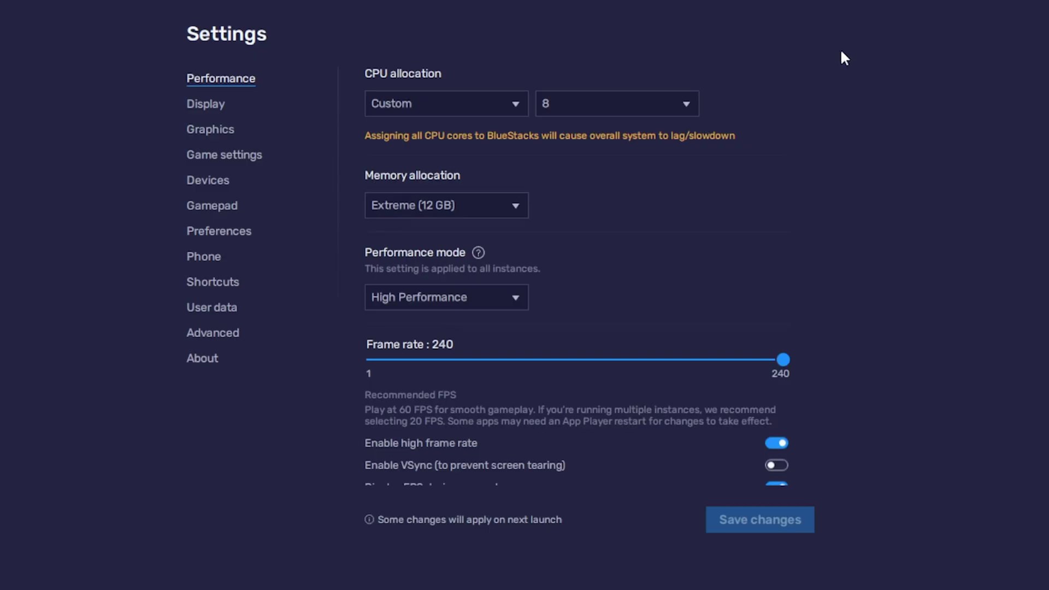
Examine the App Player's graphics renderer settings and the available interface renderer options.
click(232, 130)
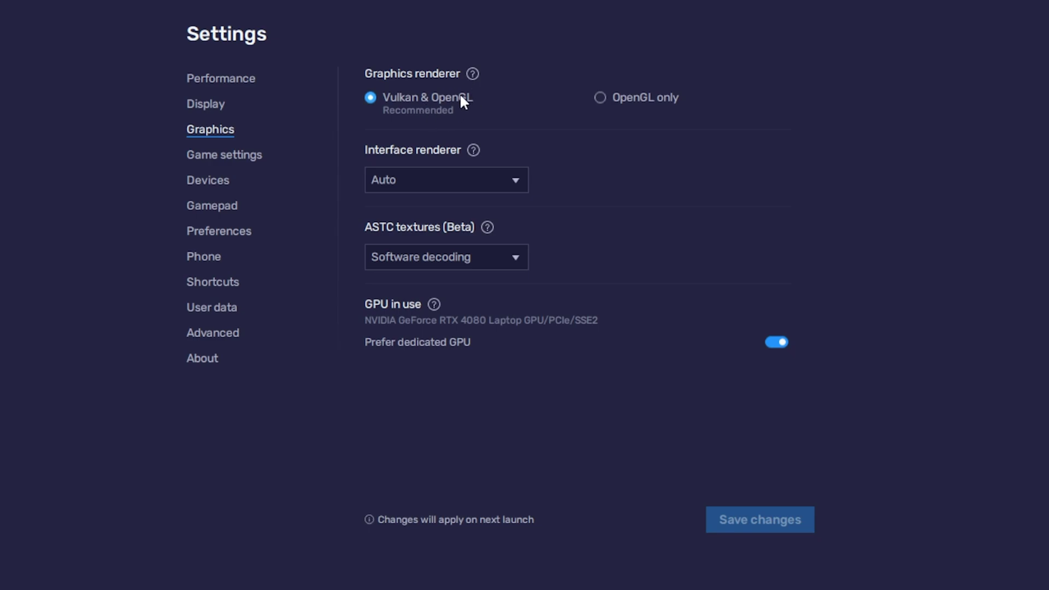
click(491, 184)
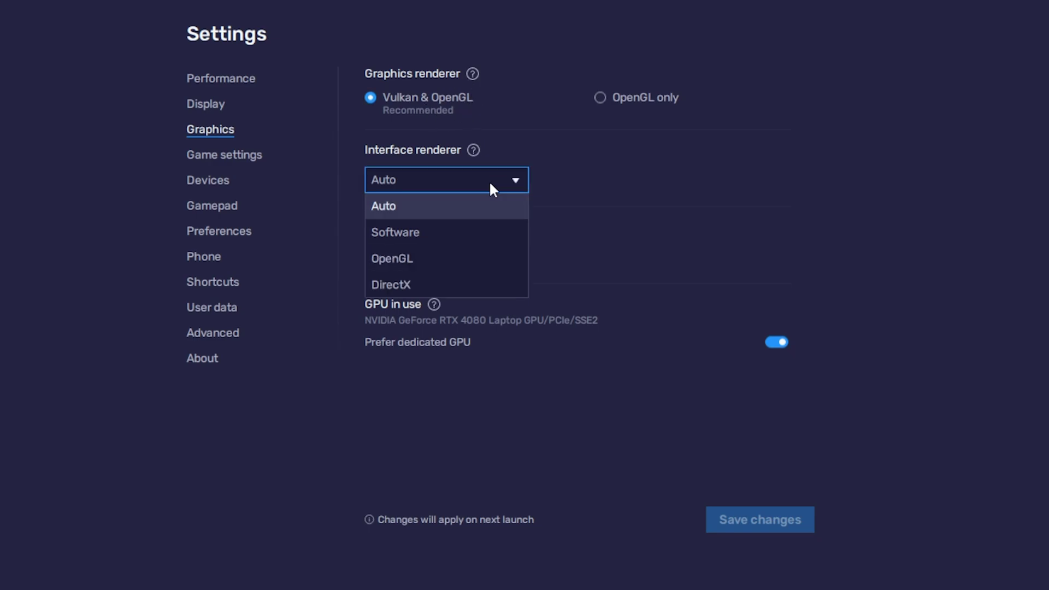
click(490, 181)
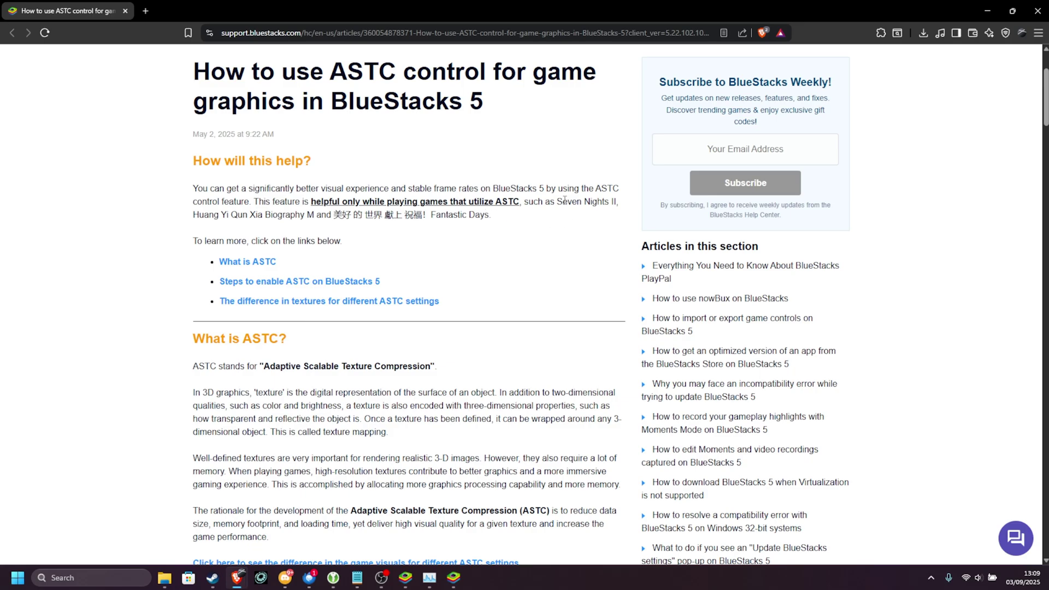
Read the BlueStacks help article on what ASTC is and which games benefit from it.
drag(568, 188, 500, 218)
click(606, 203)
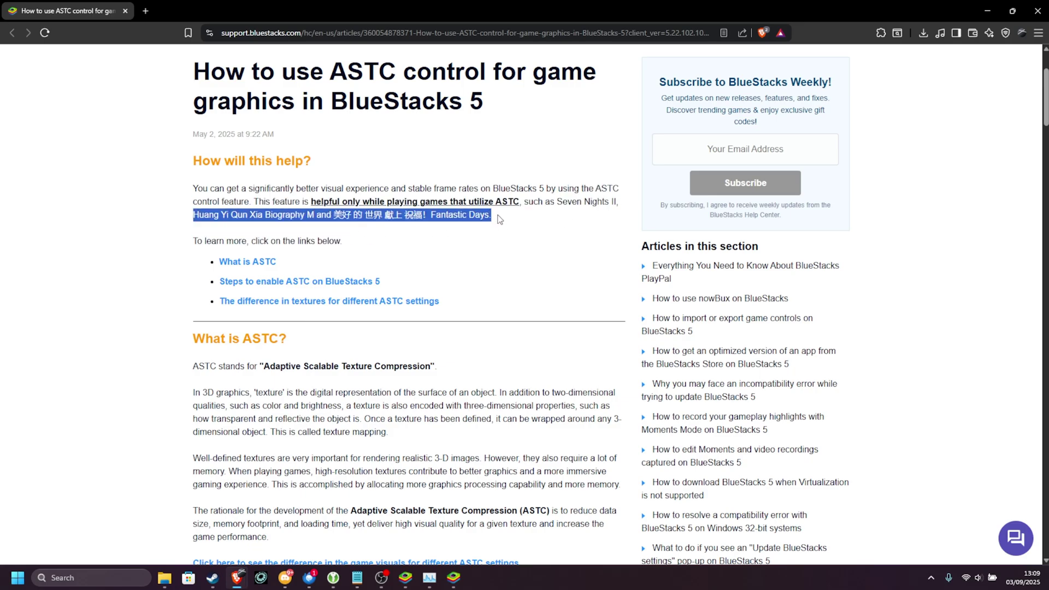
scroll(342, 274, down, 2)
drag(260, 257, 444, 261)
scroll(454, 264, down, 2)
scroll(488, 297, down, 3)
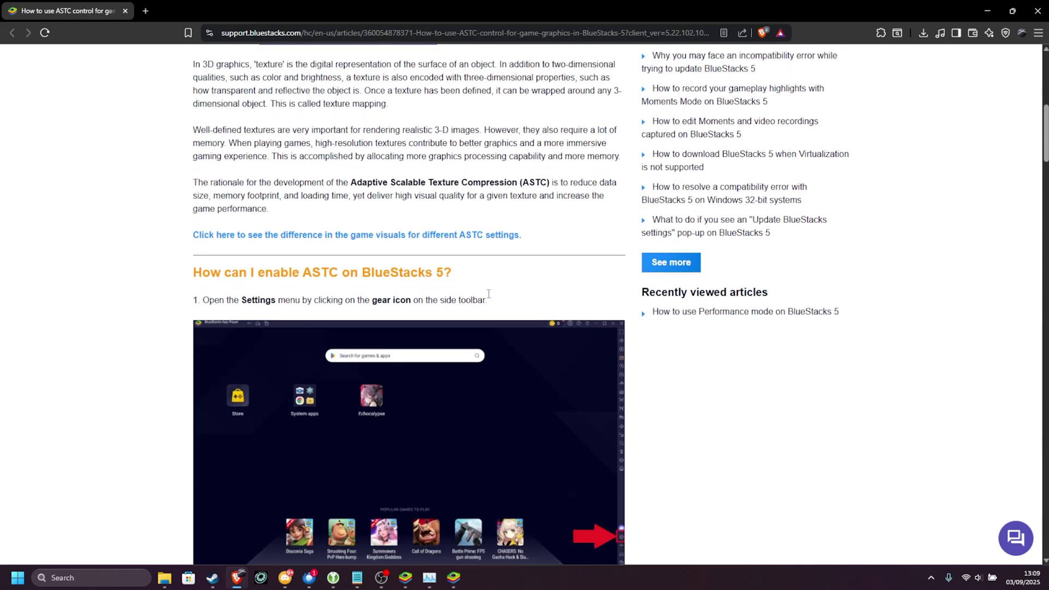
scroll(489, 297, up, 3)
scroll(584, 276, down, 1)
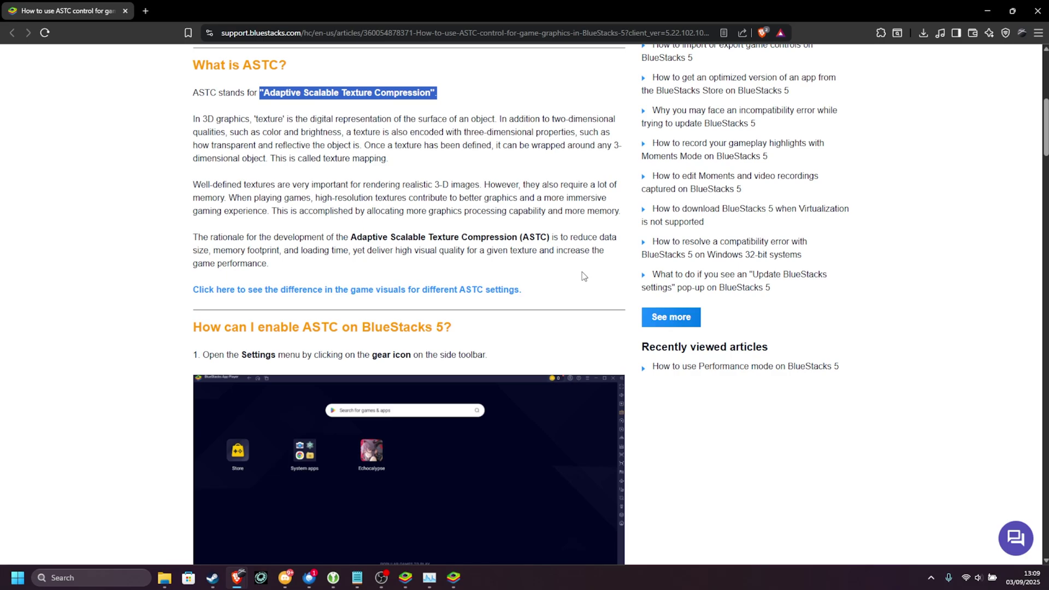
Read the article's ASTC decoding options and its note on NVIDIA drivers, then return to the BlueStacks graphics settings.
scroll(583, 275, down, 12)
scroll(587, 279, down, 3)
drag(217, 331, 573, 330)
double_click(376, 332)
click(407, 328)
drag(335, 344, 404, 344)
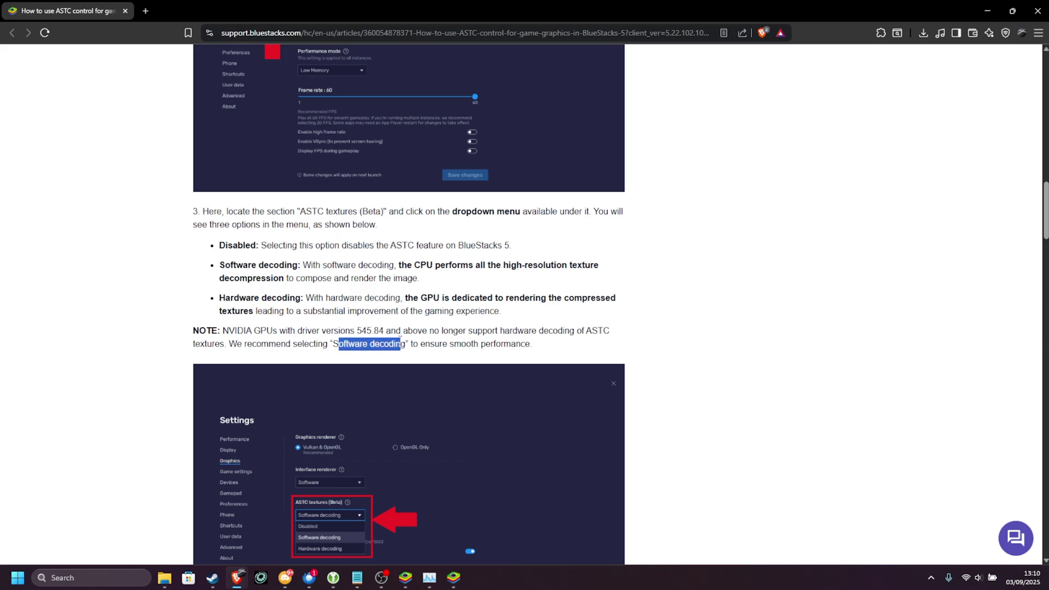
click(591, 332)
scroll(592, 338, down, 3)
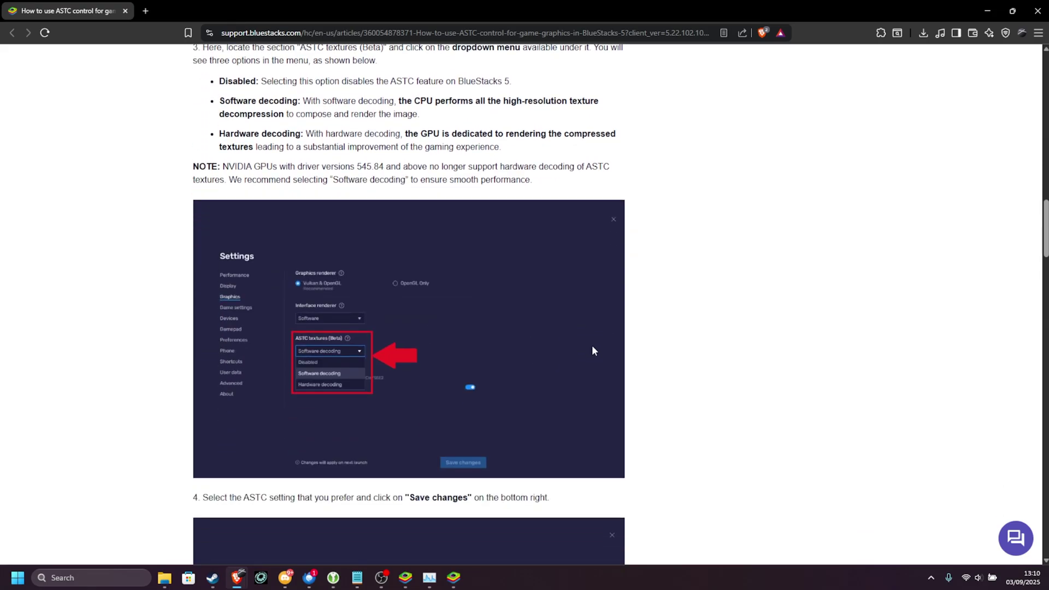
click(987, 10)
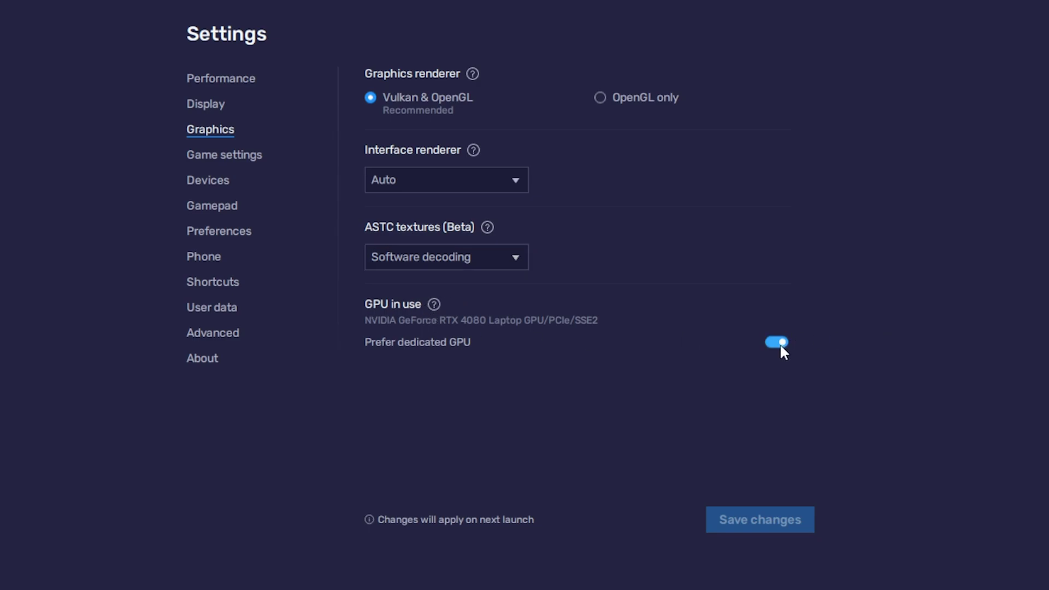
Look through the fullscreen launch, device and gamepad settings.
click(236, 159)
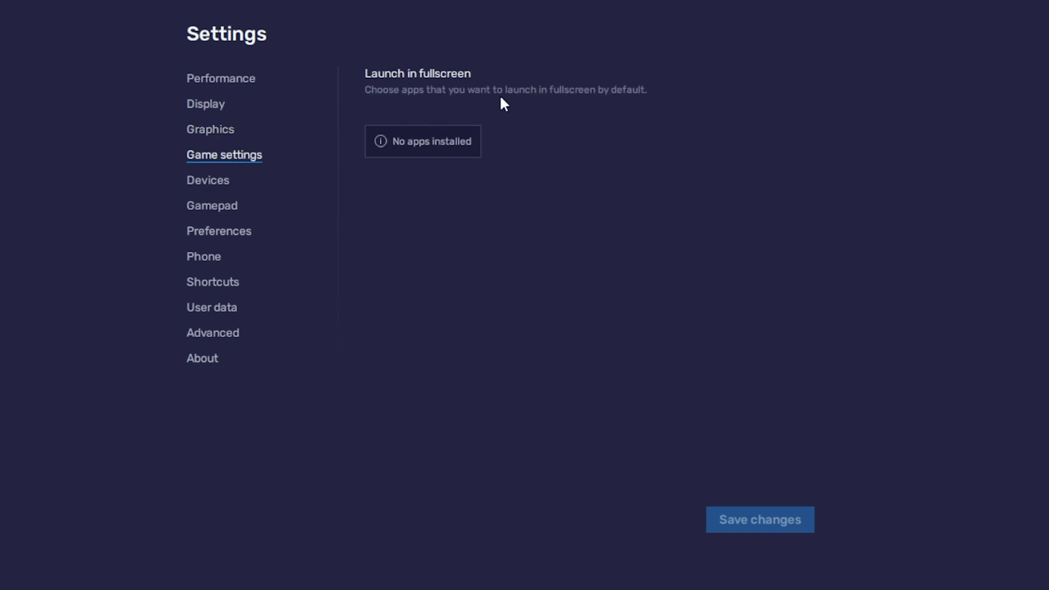
click(214, 182)
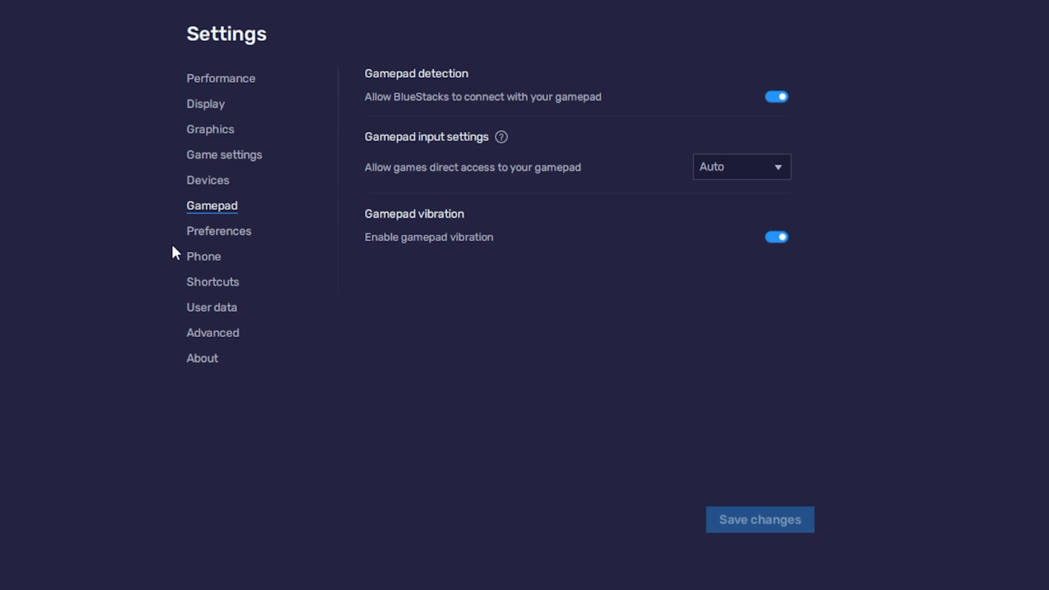
Turn off the Discord connection and ads during gameplay in the preferences, and save the changes.
click(200, 234)
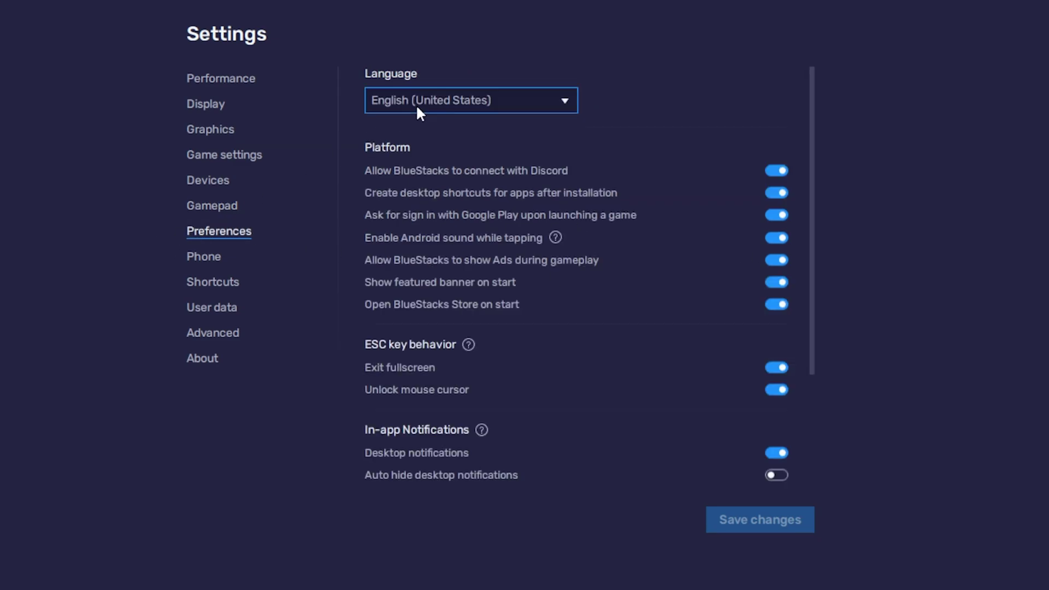
scroll(541, 207, down, 2)
scroll(540, 215, up, 2)
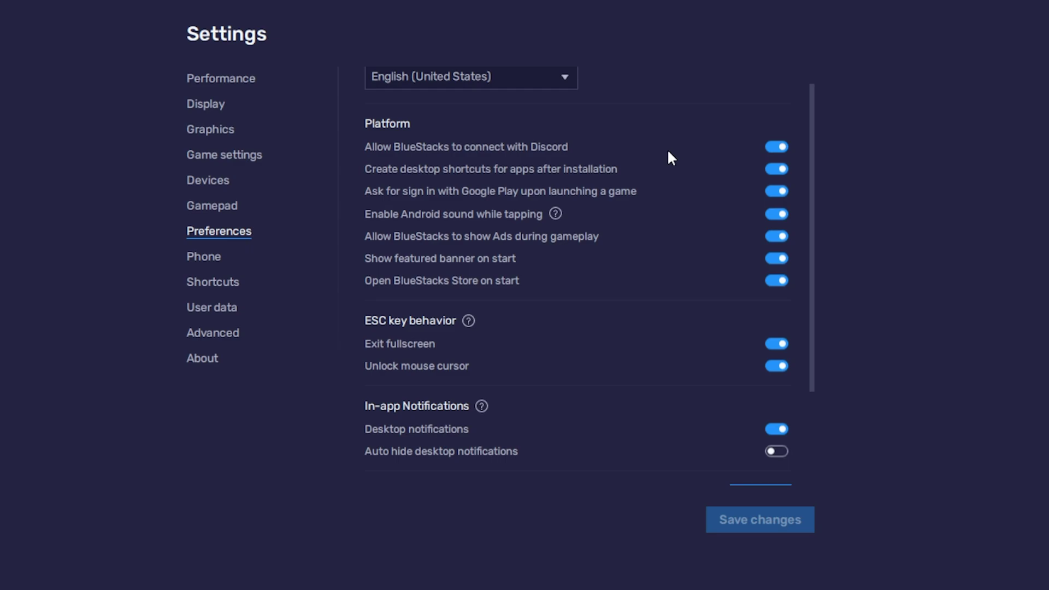
click(780, 148)
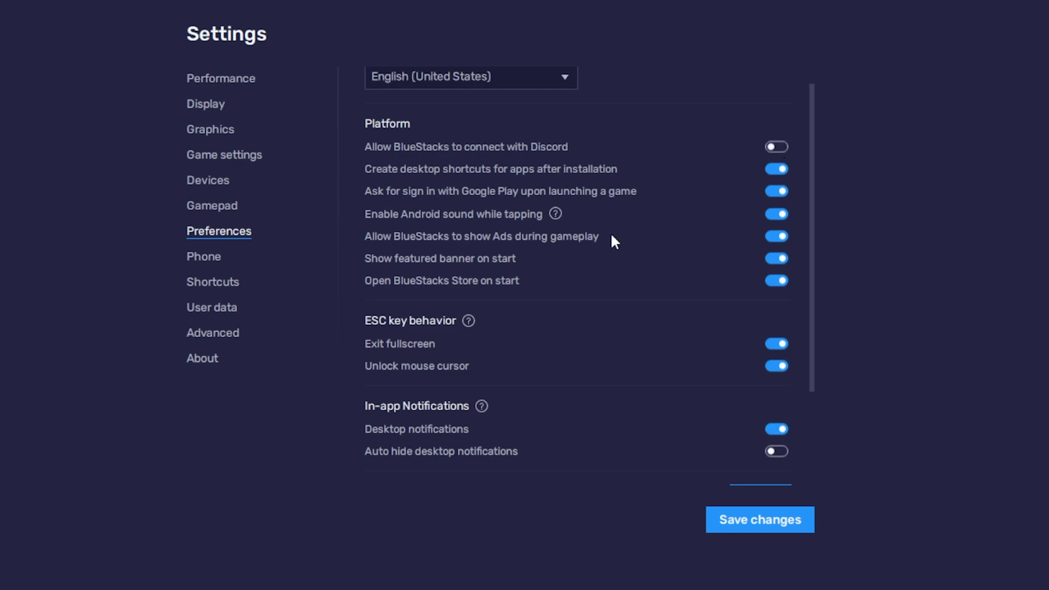
click(778, 237)
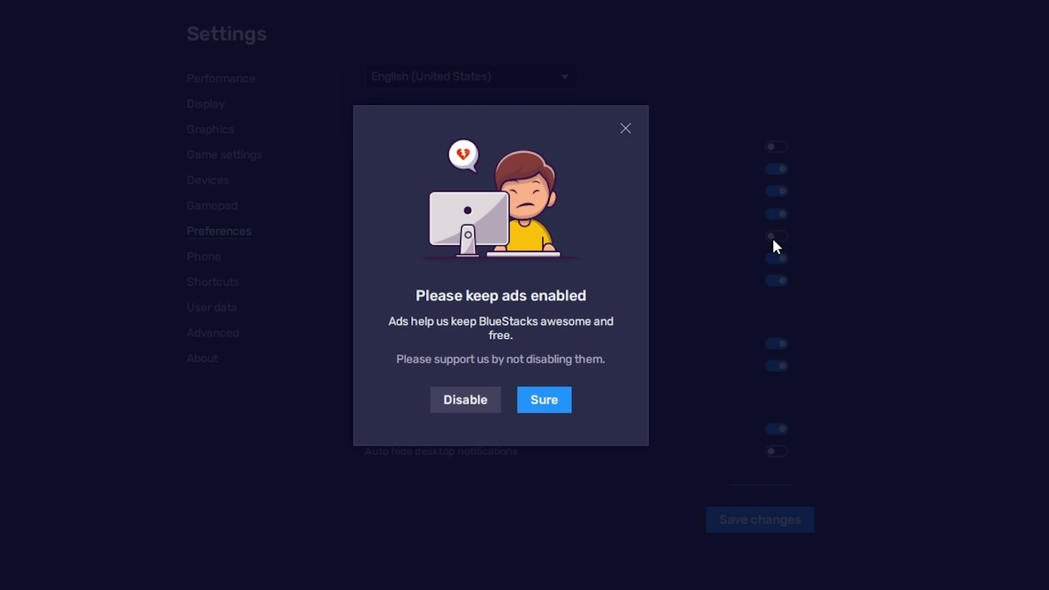
click(465, 399)
scroll(716, 257, down, 3)
scroll(707, 262, up, 1)
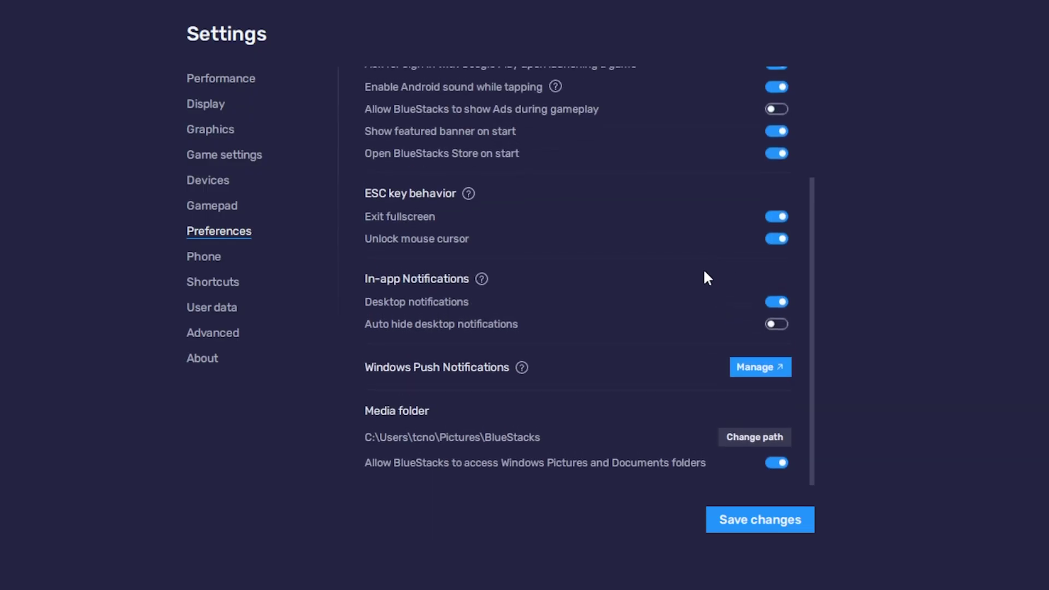
click(781, 522)
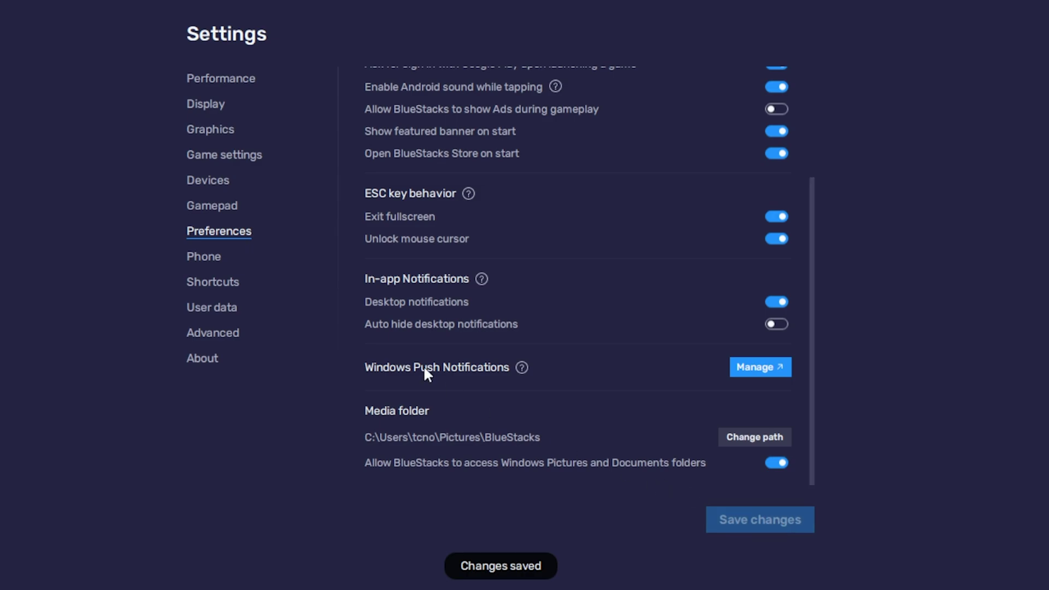
Browse the predefined device profiles in the phone settings, leaving the list without choosing one.
click(208, 258)
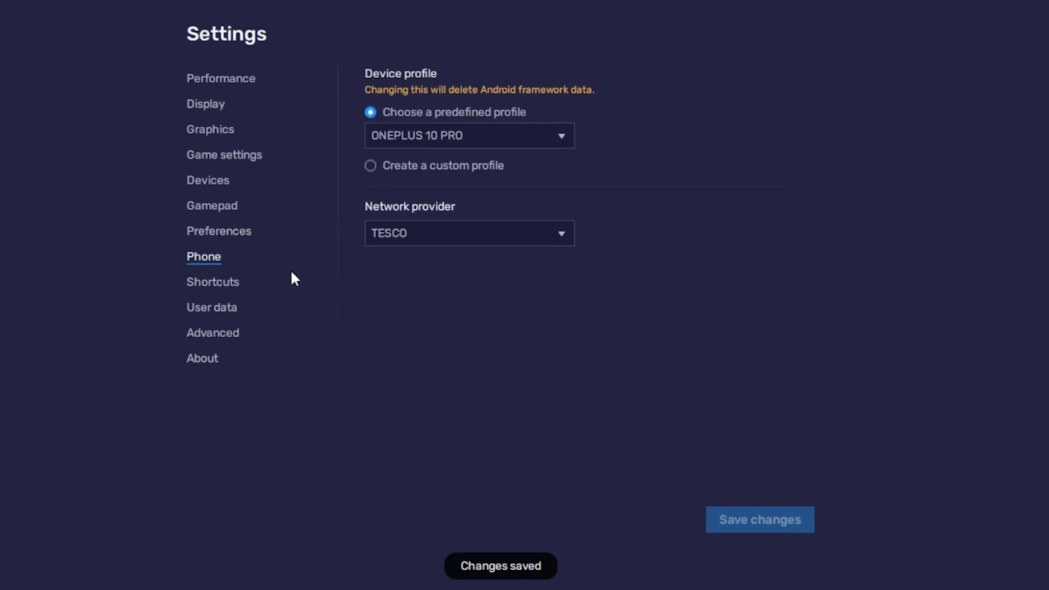
click(513, 133)
scroll(514, 185, down, 4)
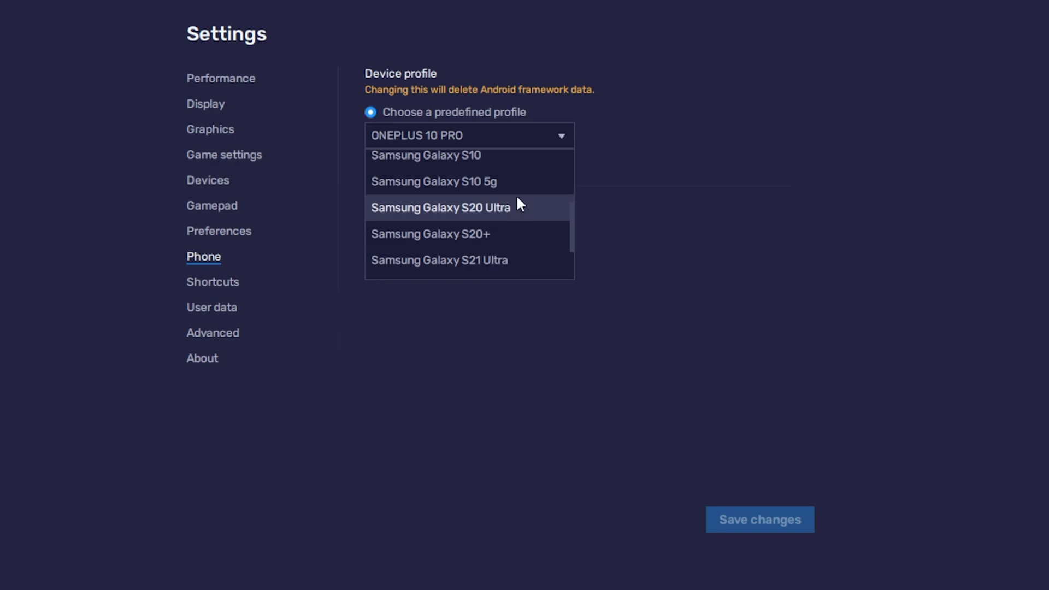
click(631, 134)
Look through the shortcuts, user data, advanced and about settings.
click(221, 281)
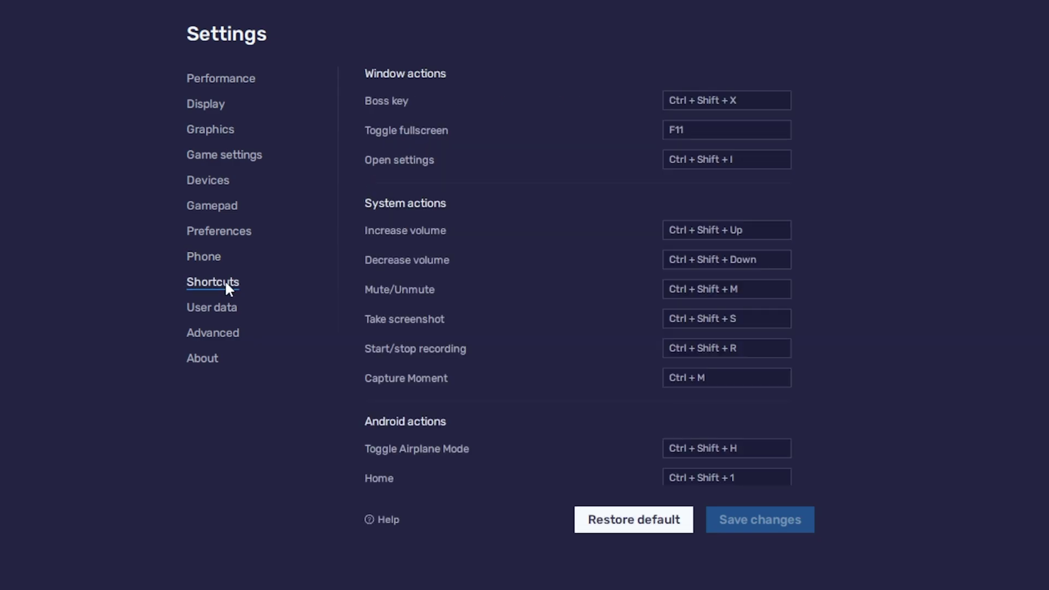
scroll(586, 154, down, 5)
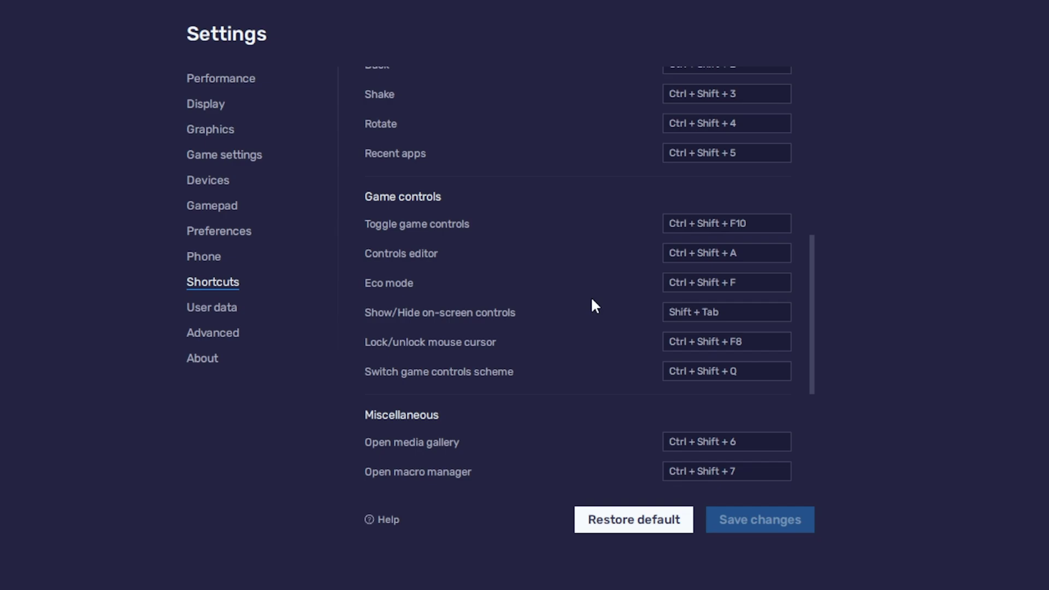
scroll(584, 327, down, 5)
click(196, 307)
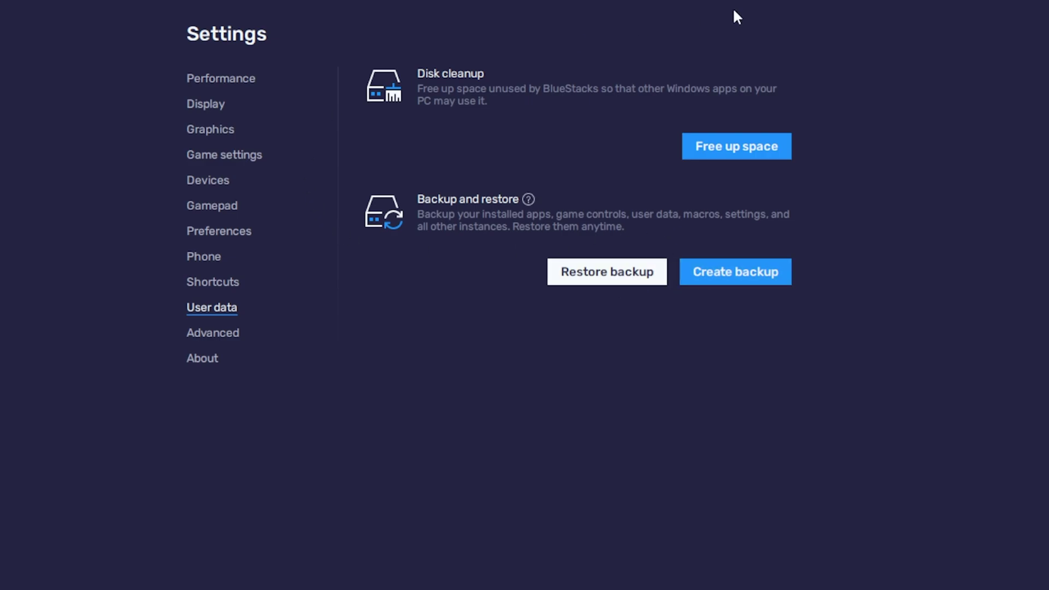
click(227, 339)
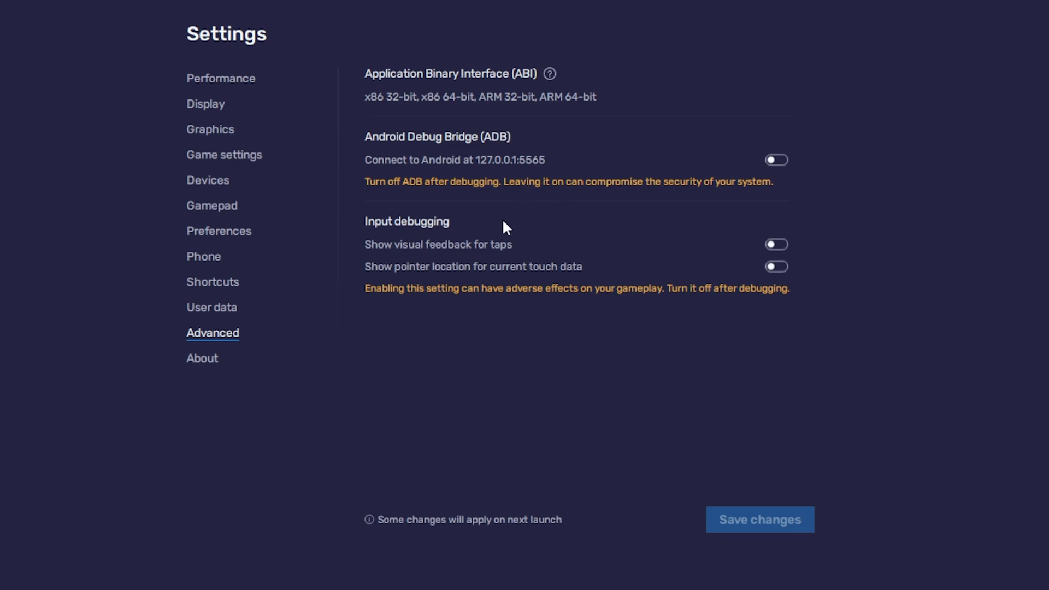
click(202, 359)
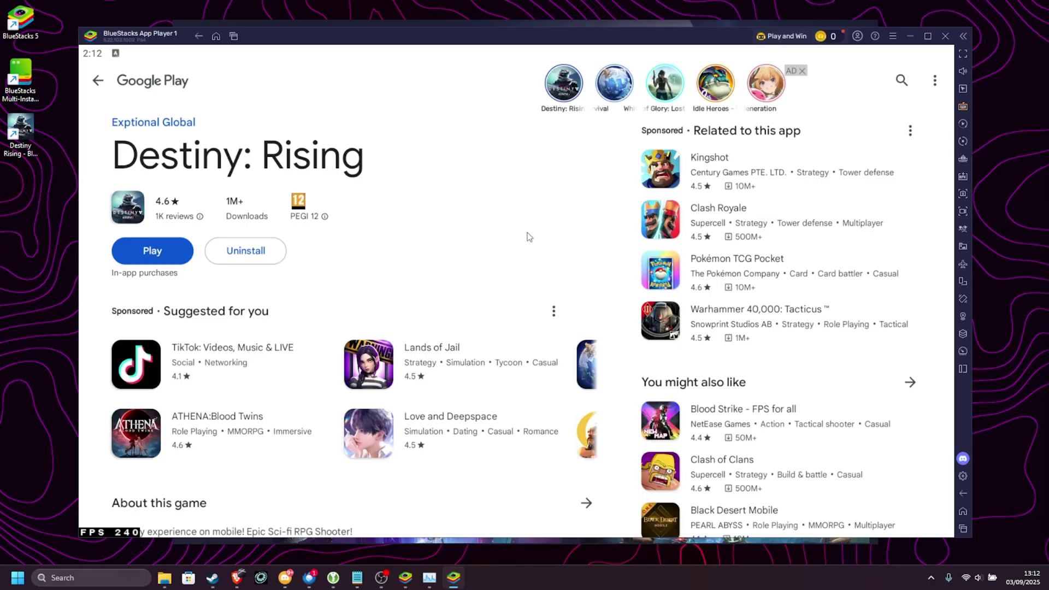
Launch Destiny: Rising from its Google Play page, dismiss the fullscreen and keyboard tips, and accept all privacy options.
click(143, 252)
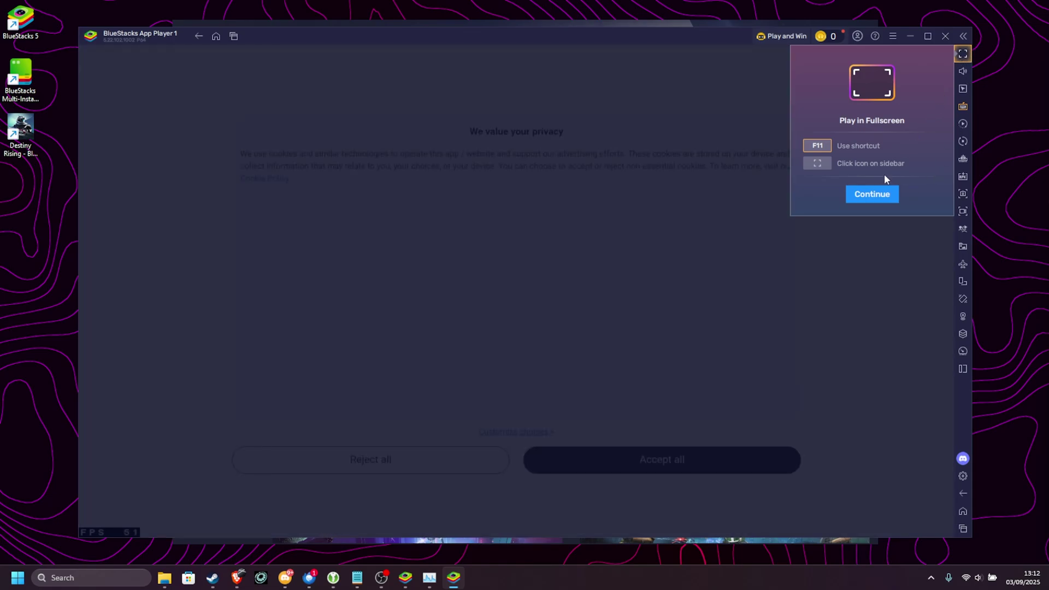
click(874, 195)
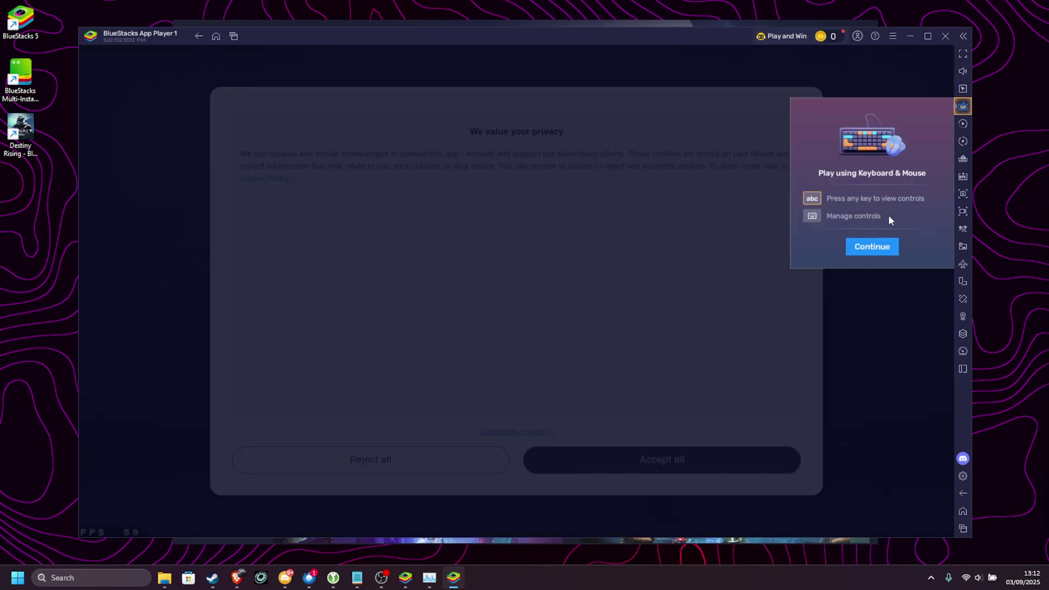
click(872, 248)
click(660, 458)
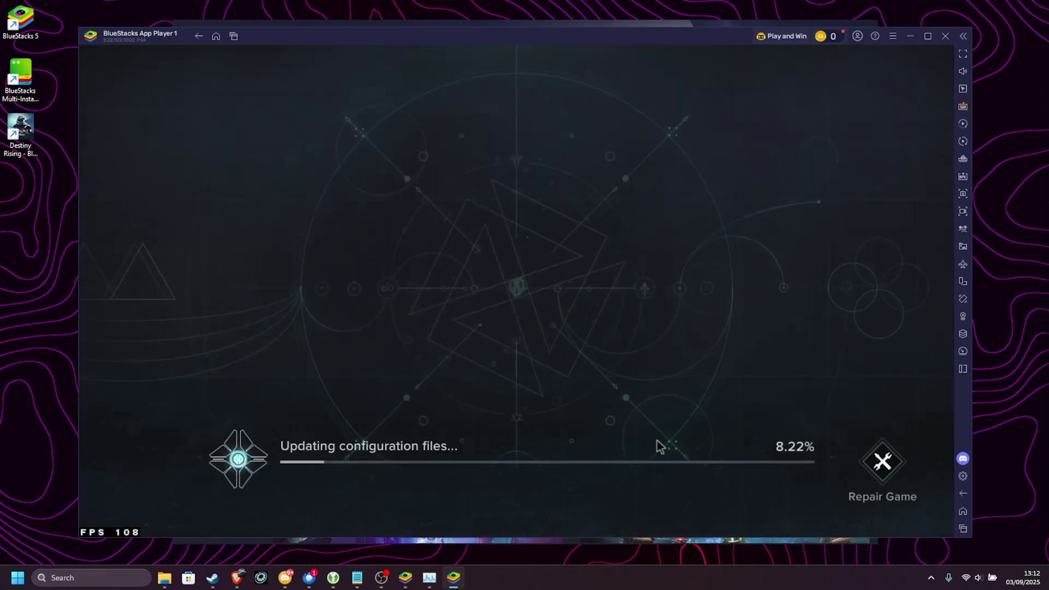
Switch the emulator to fullscreen and return it to windowed view.
click(963, 53)
key(F11)
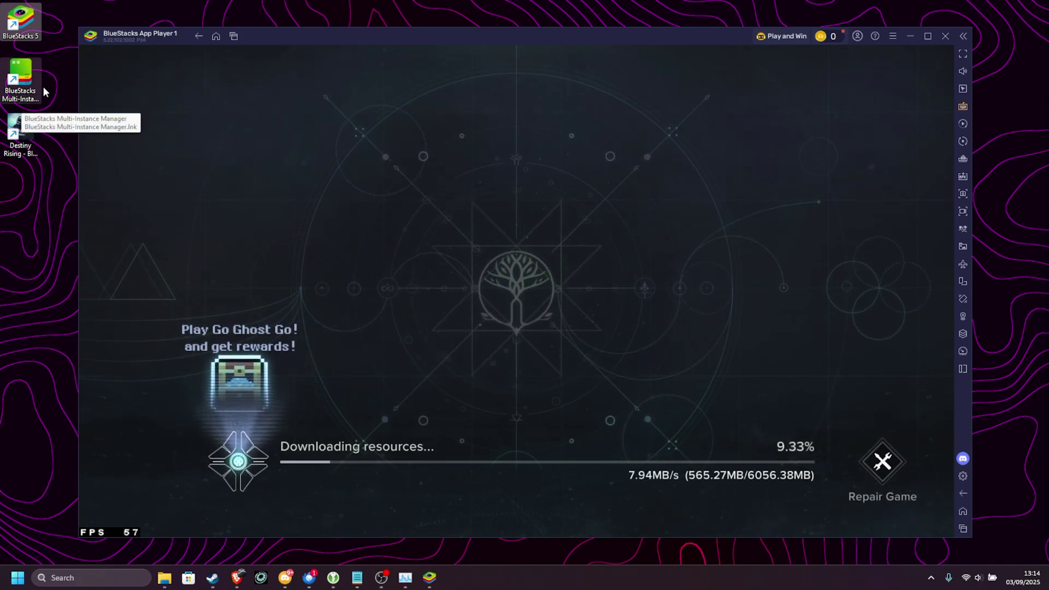
Review the BlueStacks App Player instance's performance, display and graphics settings in the Multi-Instance Manager, then close the manager.
click(11, 81)
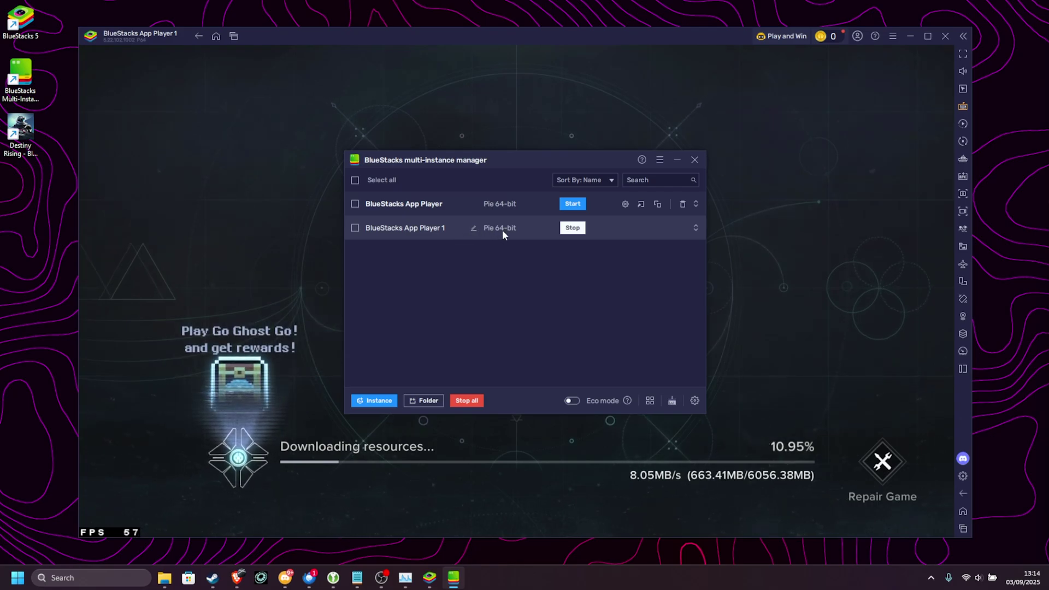
click(624, 205)
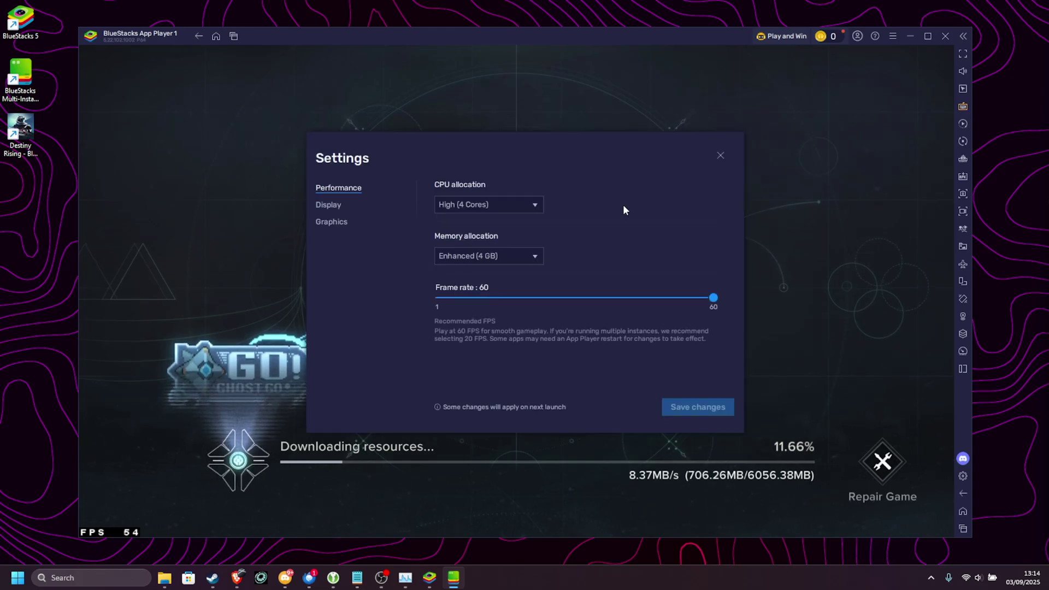
click(329, 204)
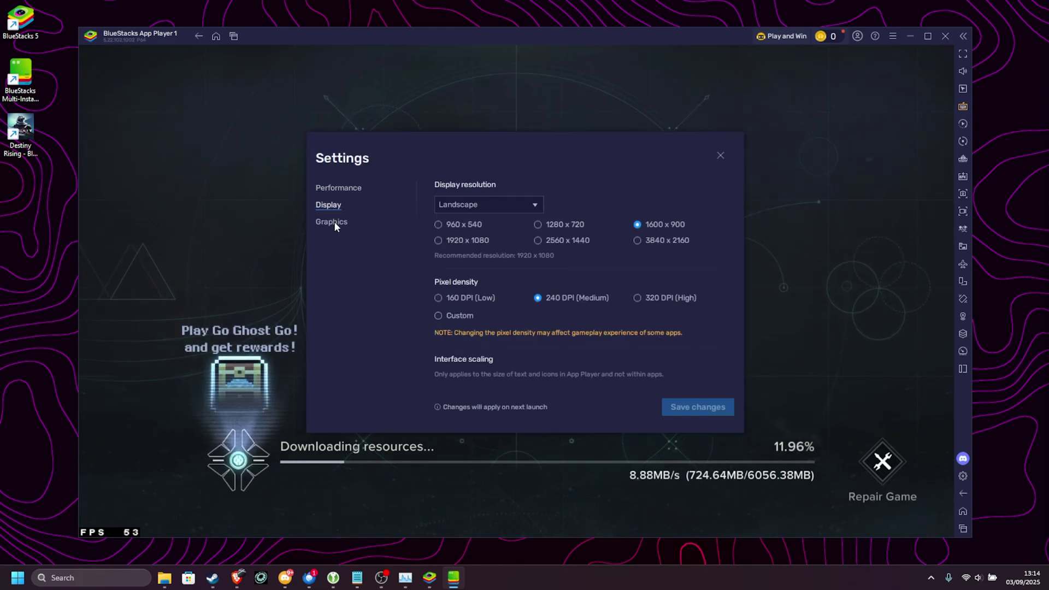
click(334, 221)
click(719, 156)
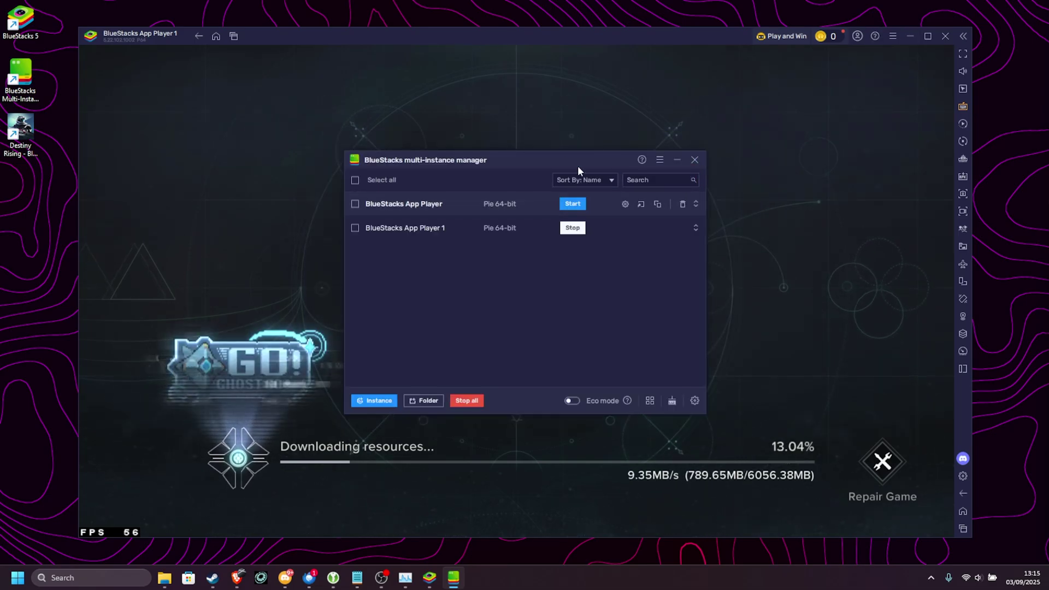
drag(555, 159, 550, 153)
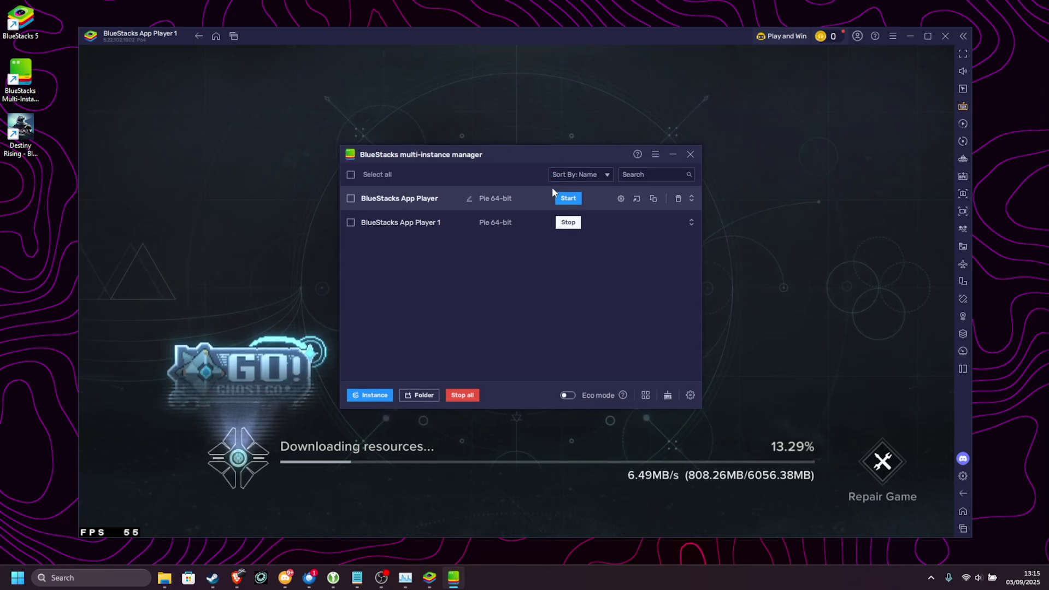
click(690, 154)
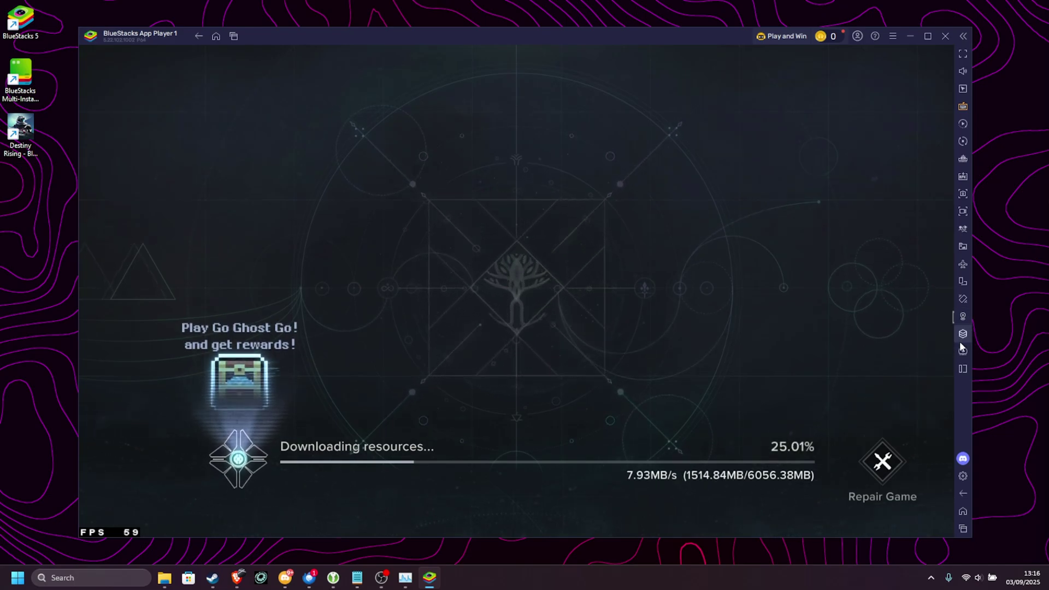
Check the Eco mode options and the emulator's extra side panel, then maximize the BlueStacks window.
mouse_move(963, 354)
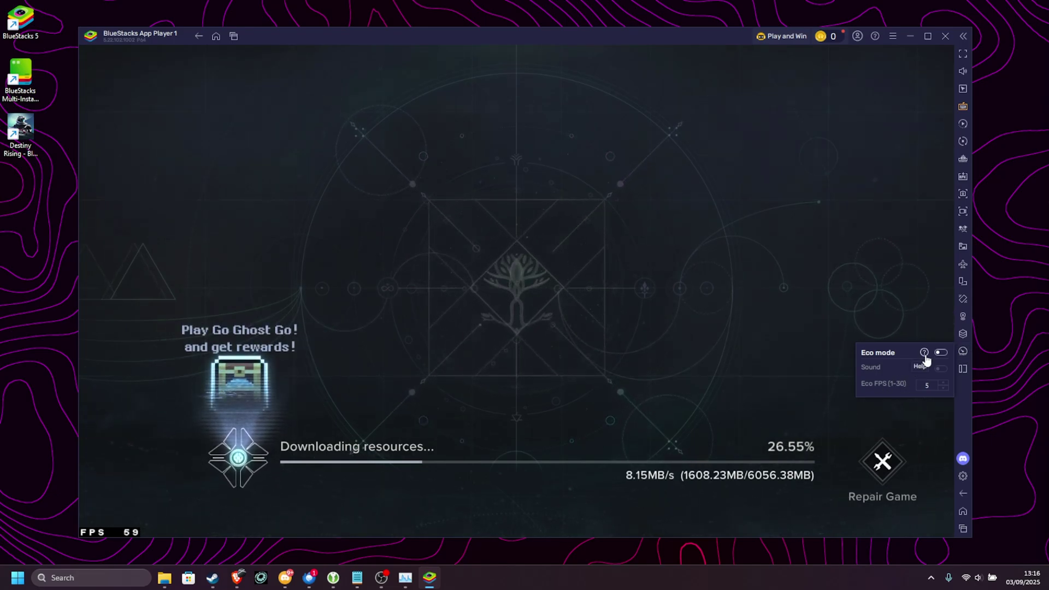
click(962, 369)
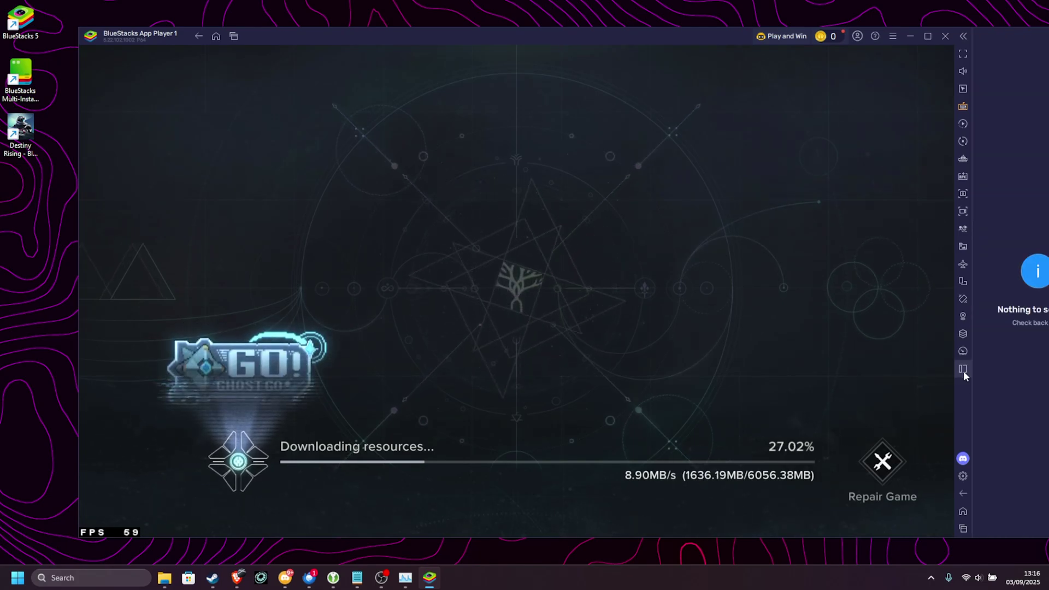
drag(714, 35, 635, 38)
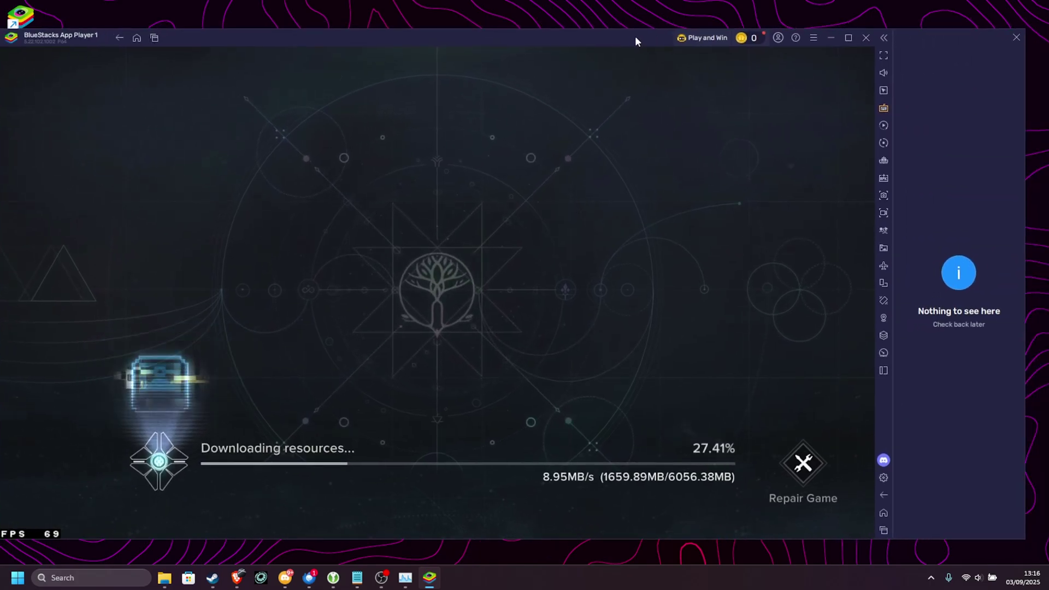
click(884, 371)
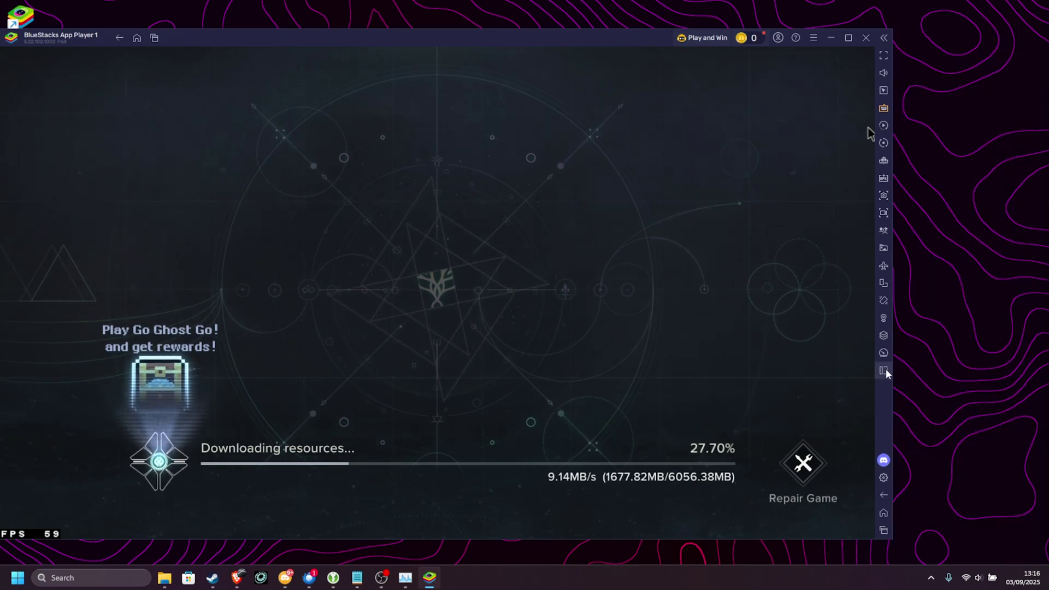
click(848, 37)
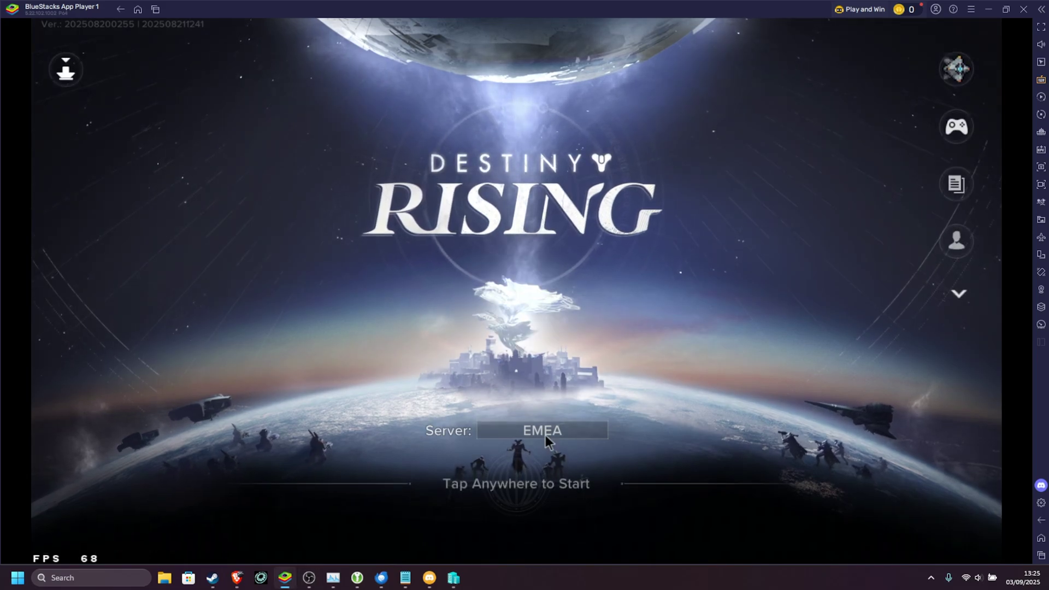
Sign in to the game as a guest, confirming the location as United Kingdom and the age as 18+.
click(545, 435)
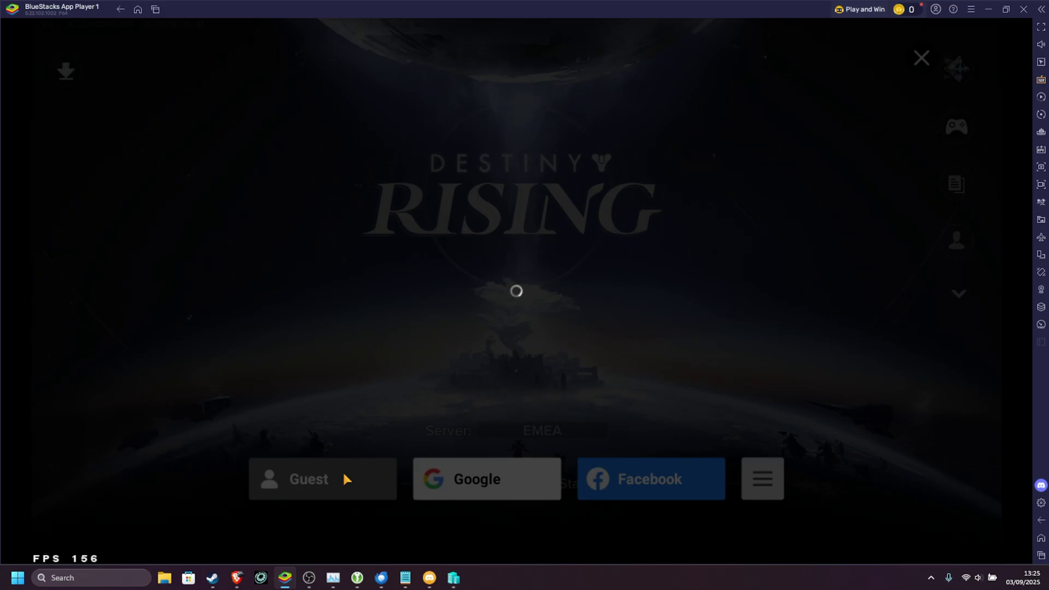
click(344, 479)
click(323, 279)
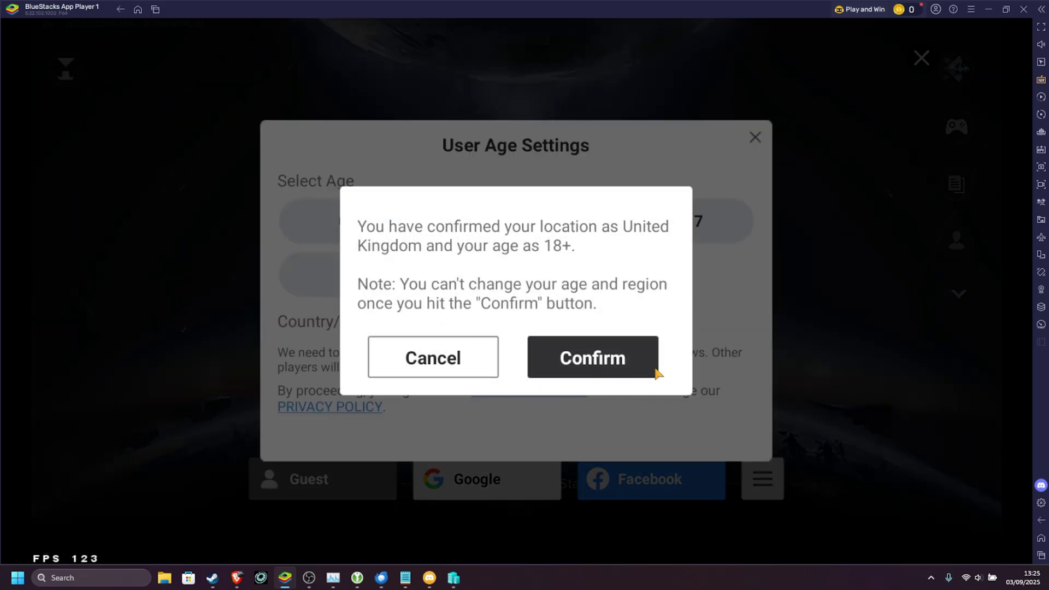
click(655, 370)
click(572, 443)
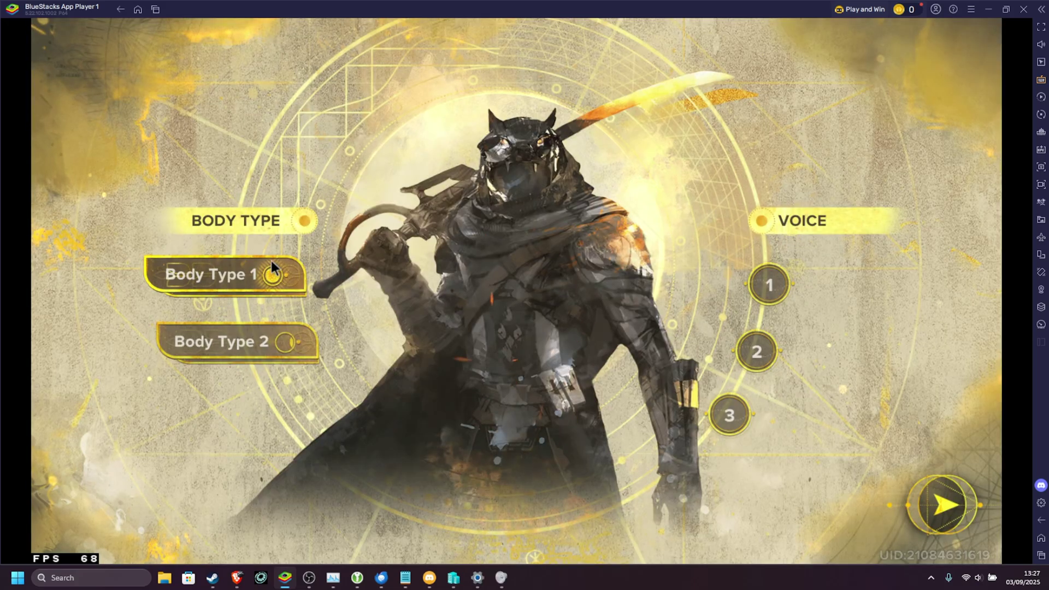
Choose Body Type 2 for the character, continue, and skip the opening cutscene.
click(303, 349)
click(940, 504)
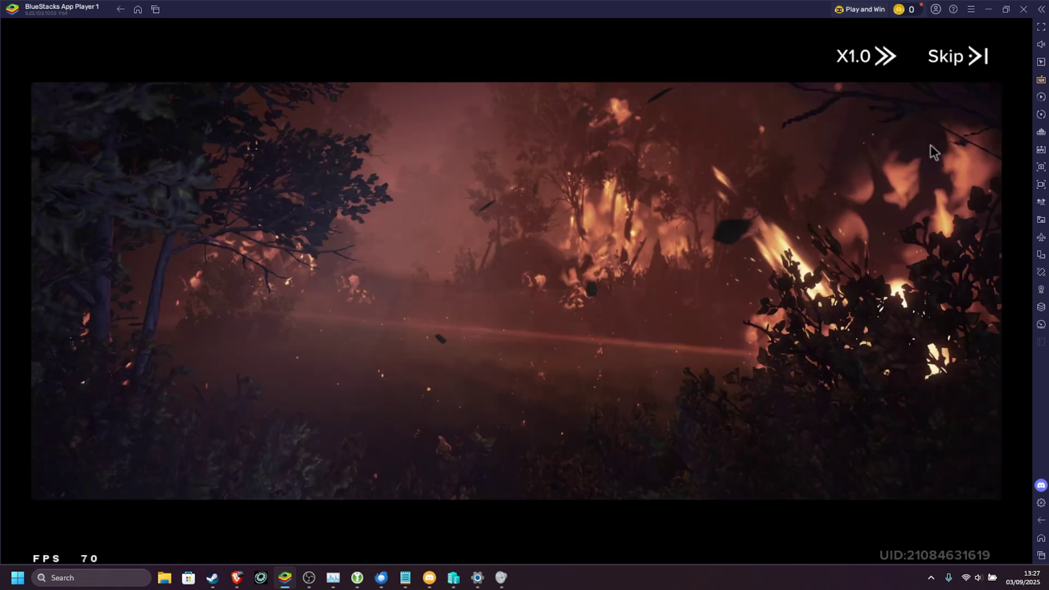
click(957, 59)
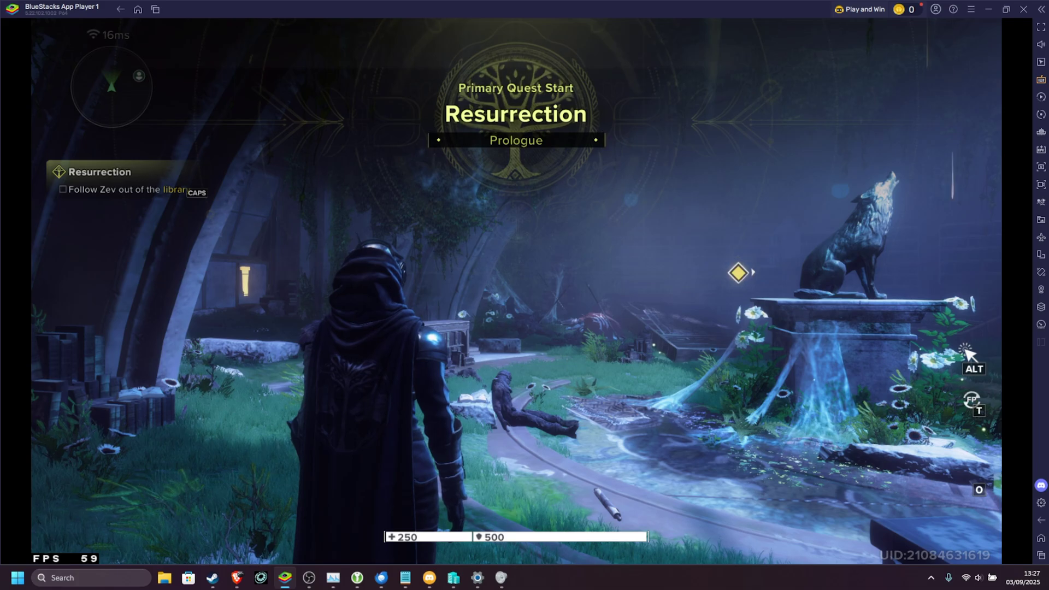
Turn the camera toward Zev and walk the character past the wolf statue into the library corridor.
drag(656, 295, 819, 295)
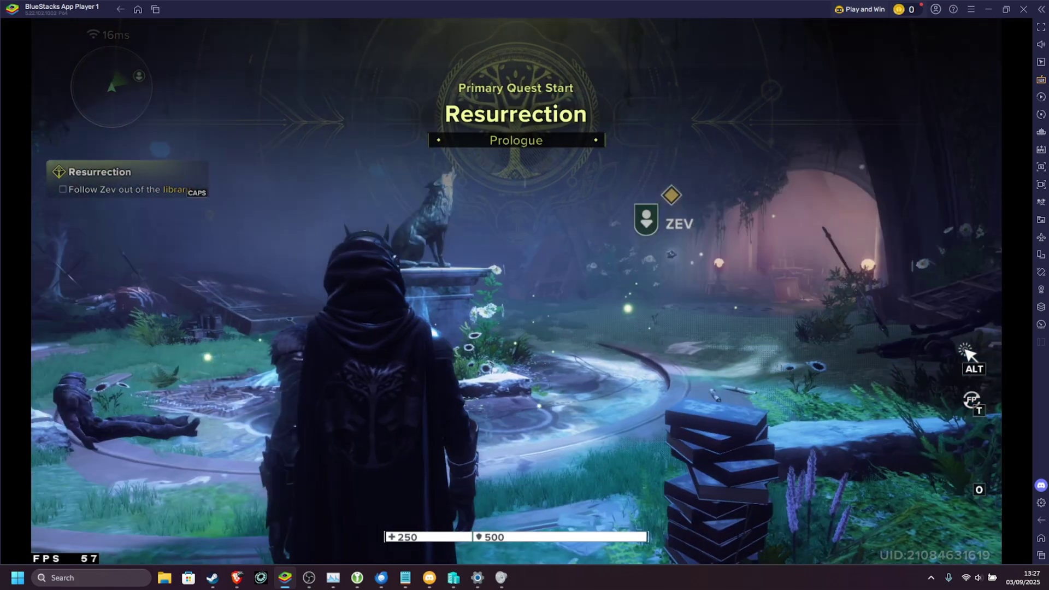
key(w)
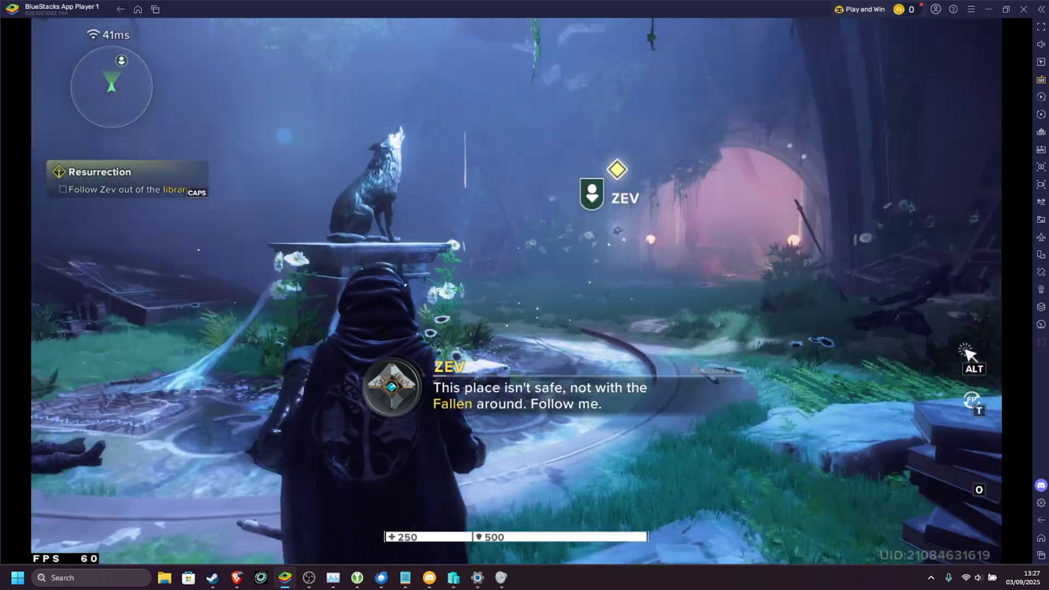
key(w)
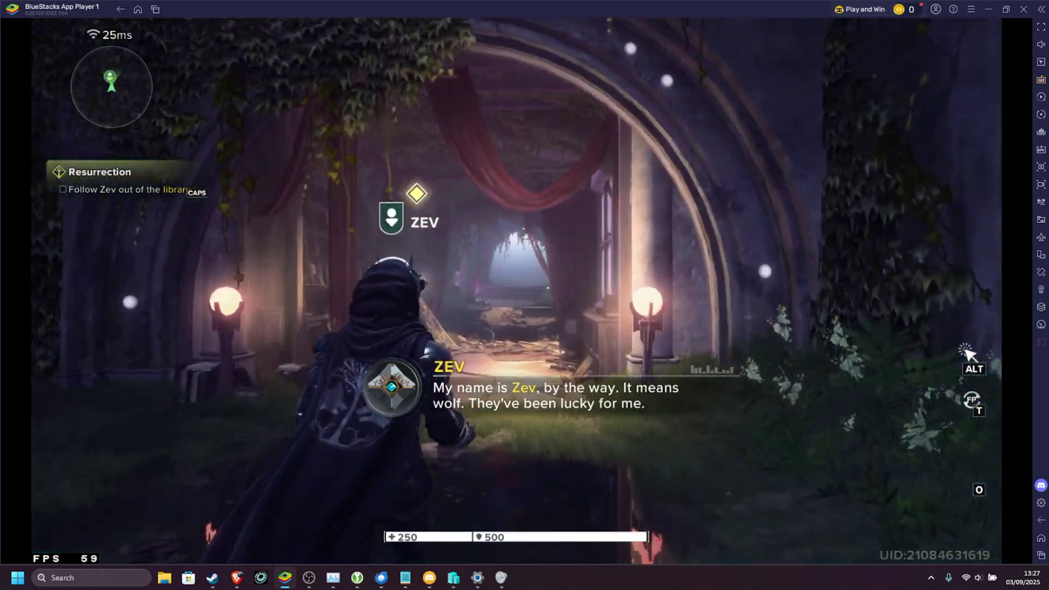
key(w)
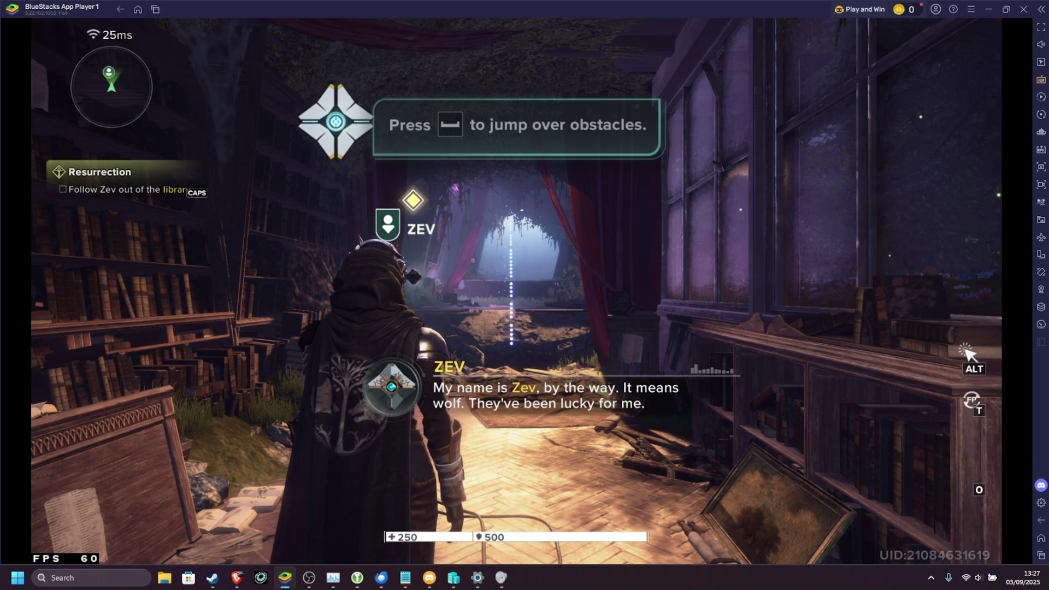
key(w)
Set the graphics mode to Quality in the game's audio and graphics settings.
key(Escape)
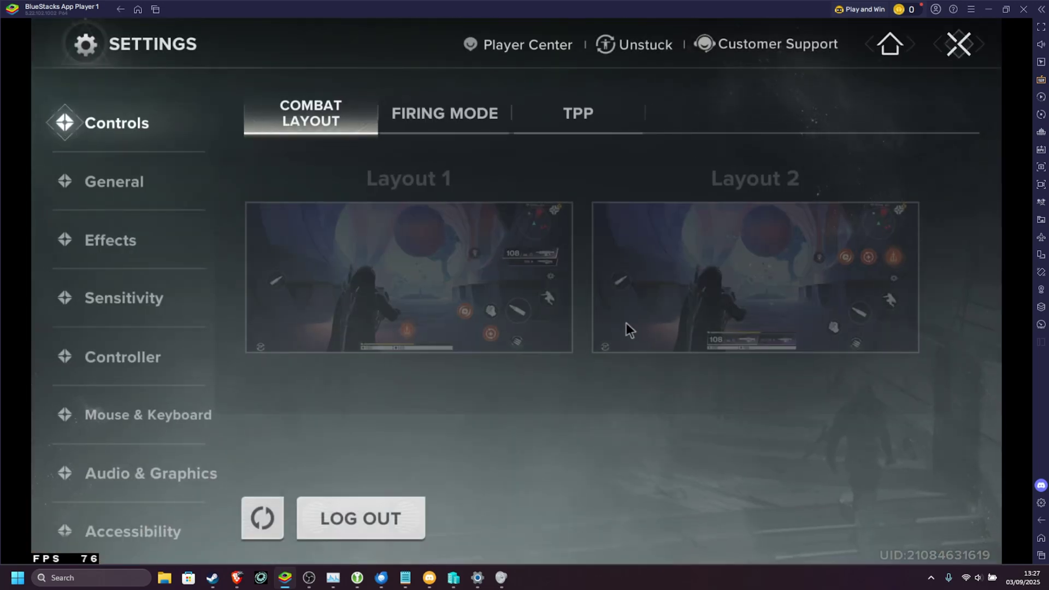
scroll(175, 443, down, 1)
click(98, 444)
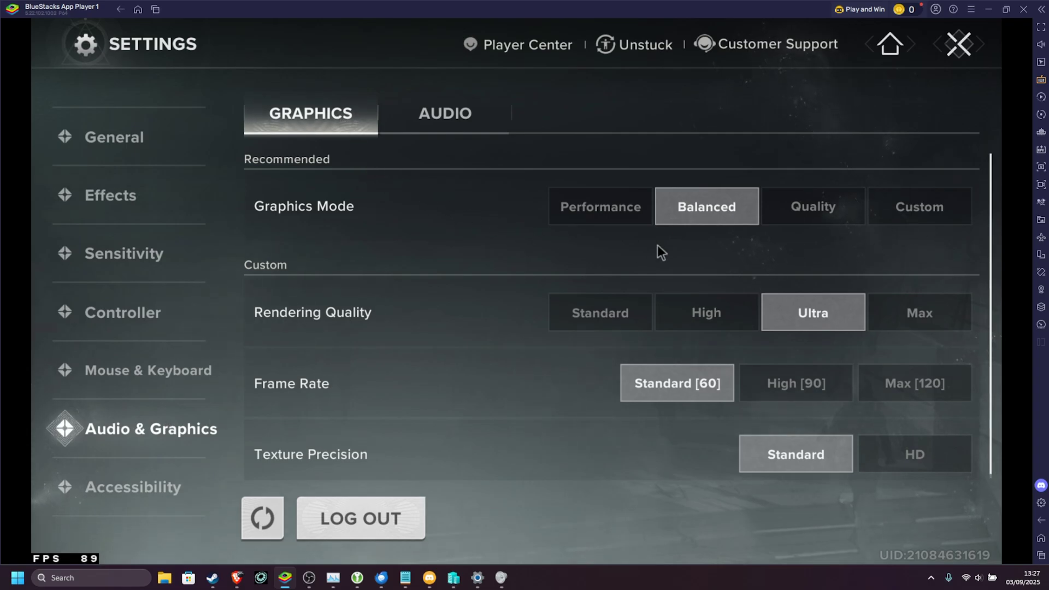
click(814, 216)
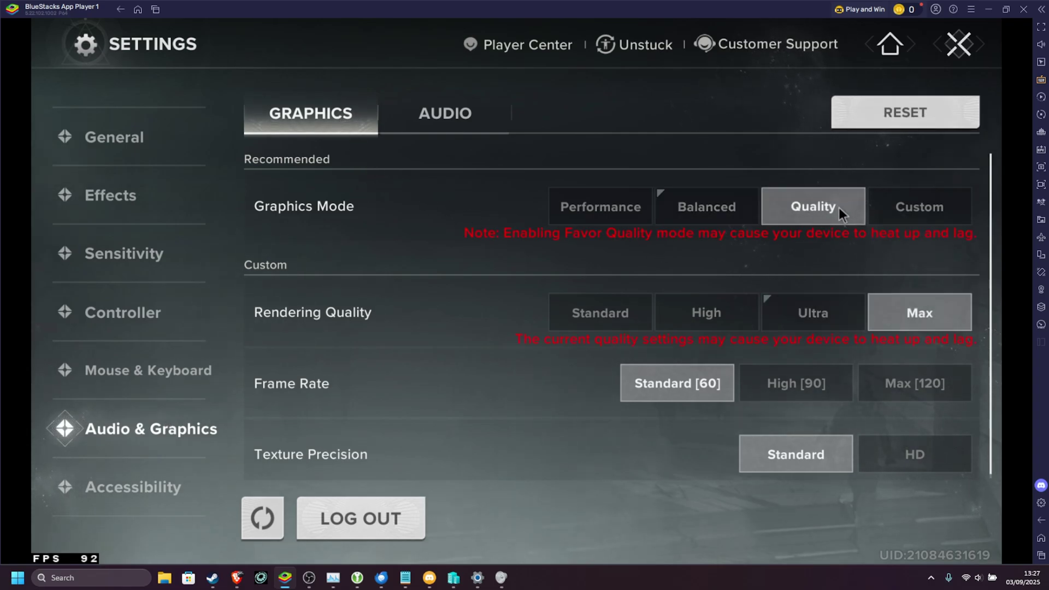
scroll(852, 263, down, 1)
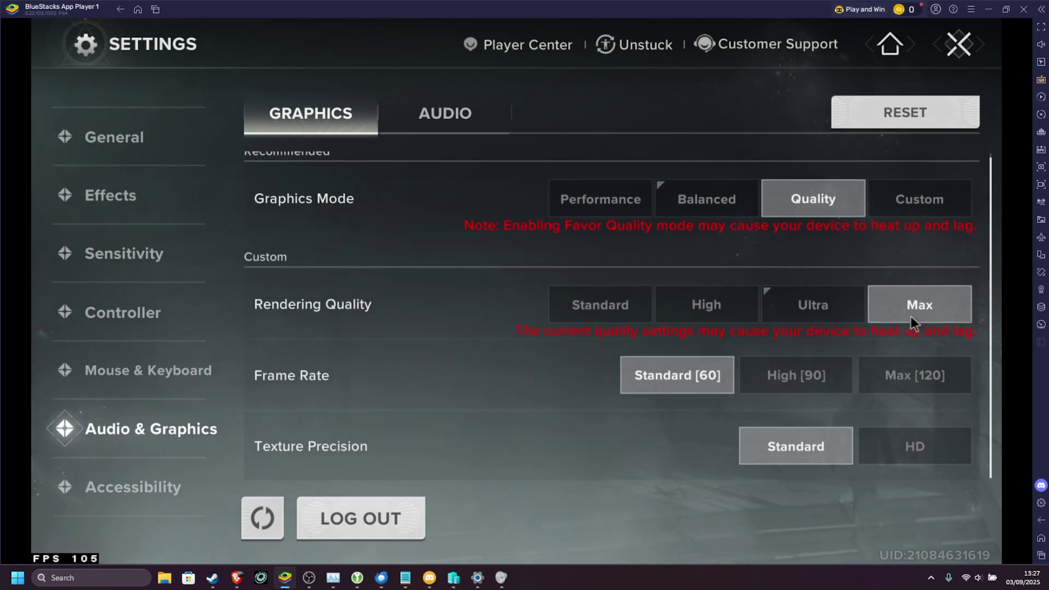
Set the texture precision to HD and the frame rate to Max [120], and return to the game.
click(923, 445)
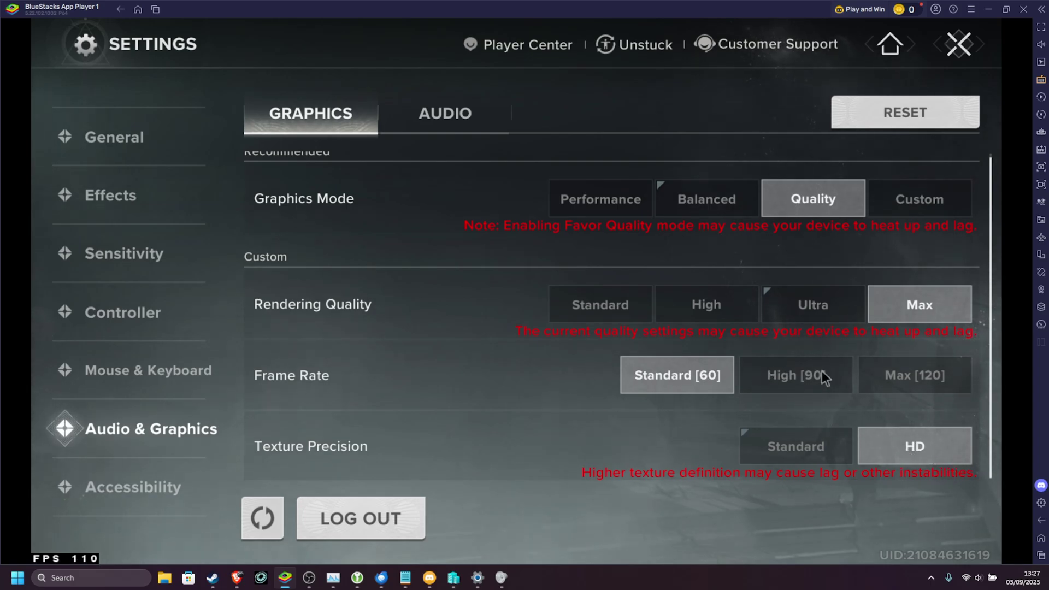
click(891, 377)
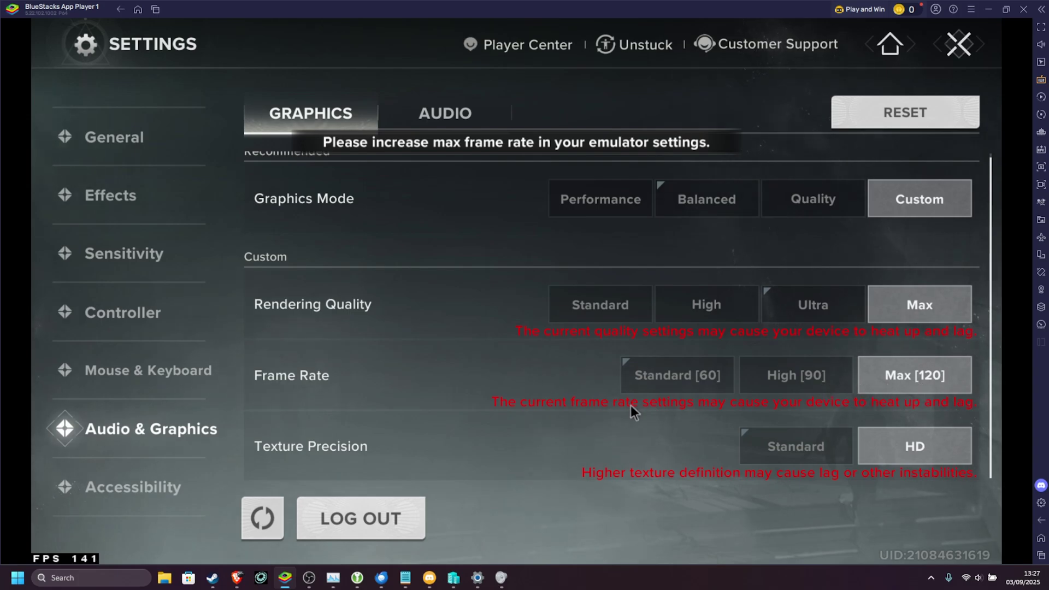
scroll(630, 404, up, 1)
key(Escape)
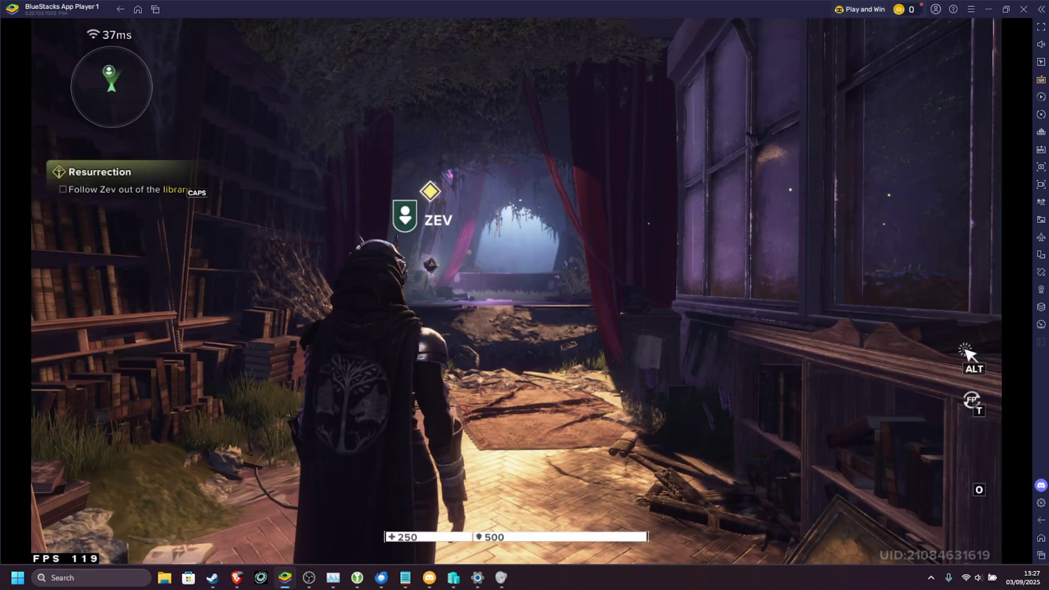
Follow Zev through the library corridor, jumping over the ledge, into the overgrown hall with the dead militia soldier.
key(w)
key(space)
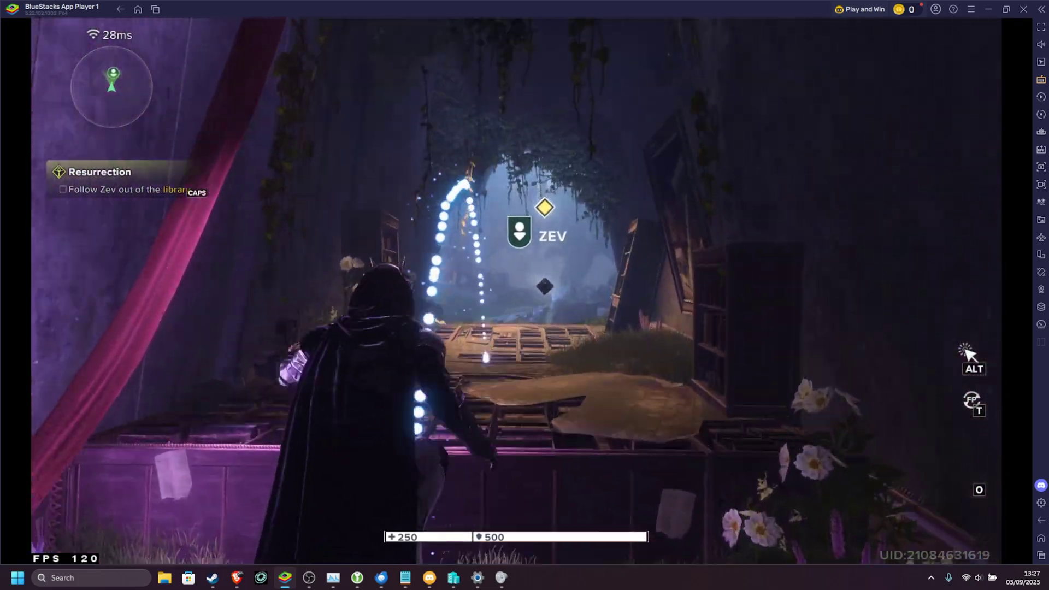
key(w)
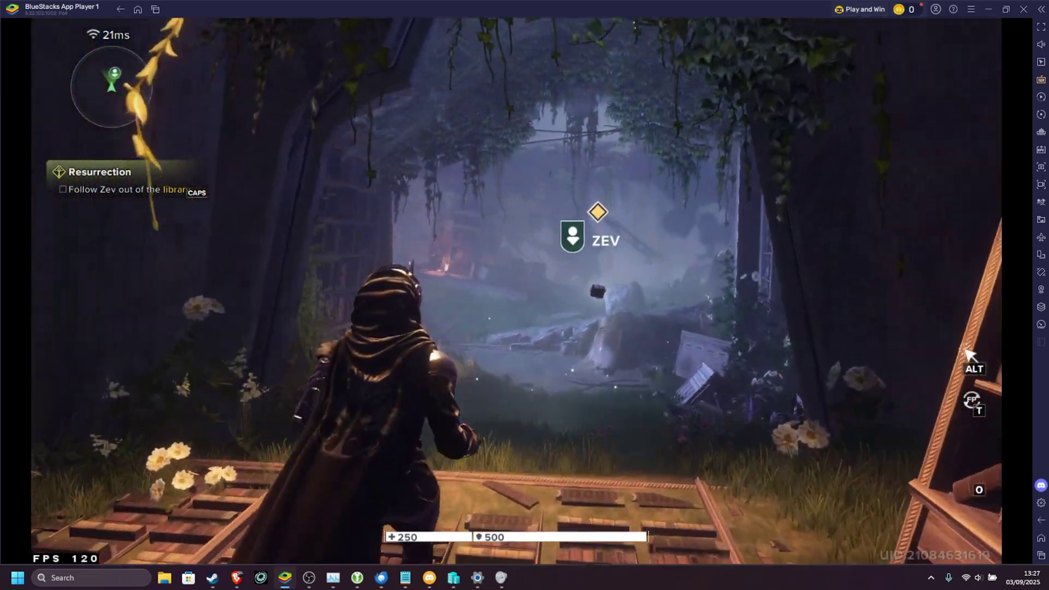
key(w)
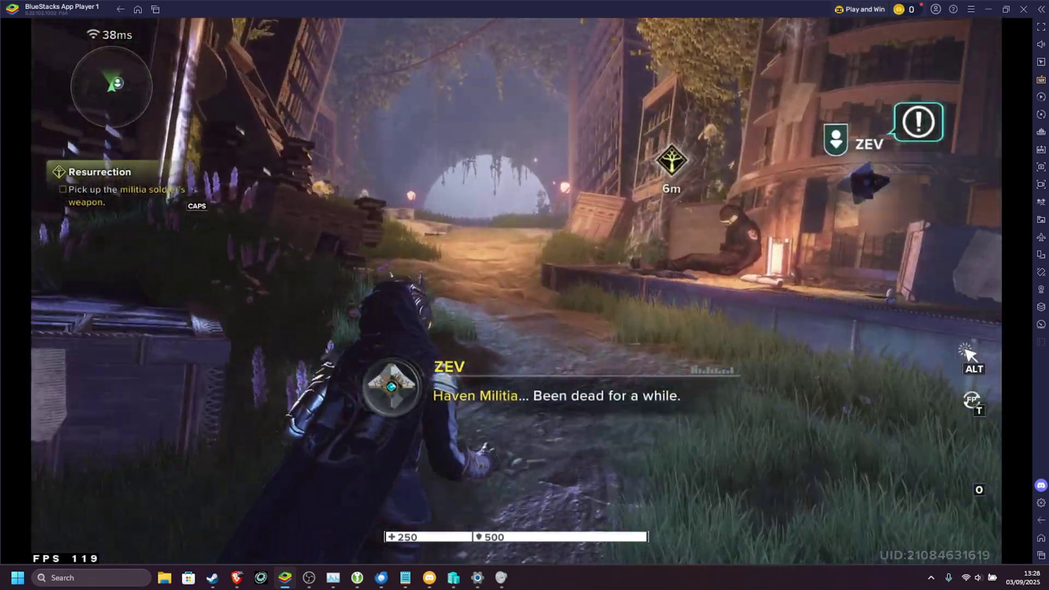
Pick up the militia soldier's weapon beside the round bookcase and run with Zev toward the vine-covered archway.
key(w)
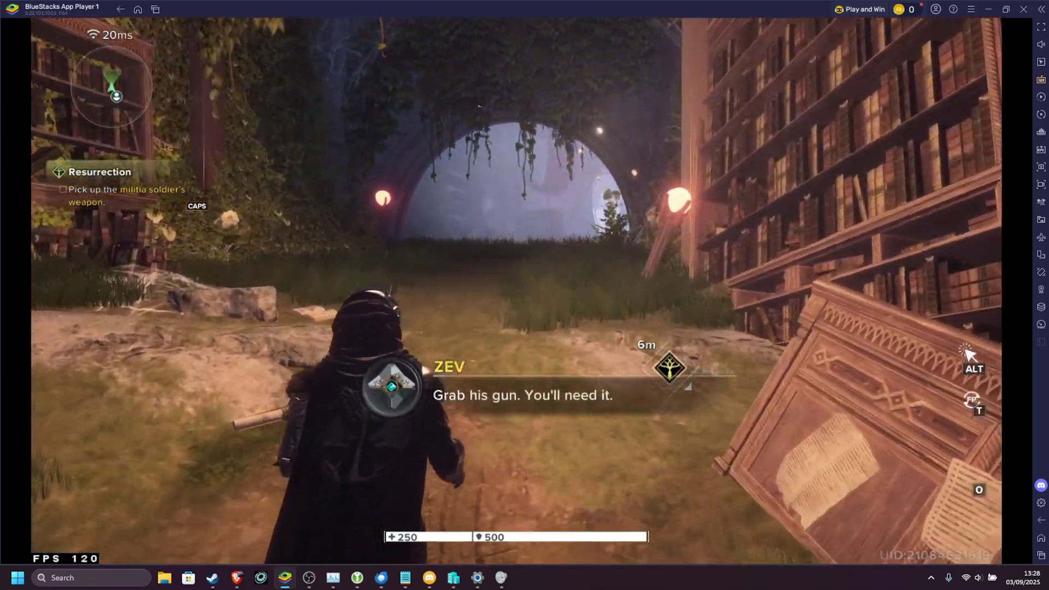
key(w)
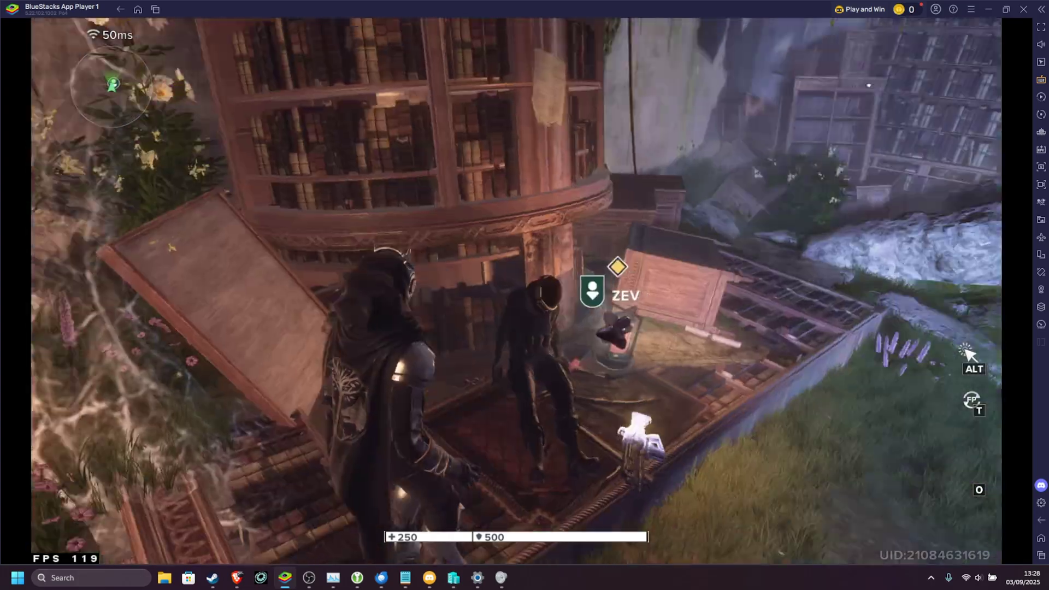
key(f)
key(w)
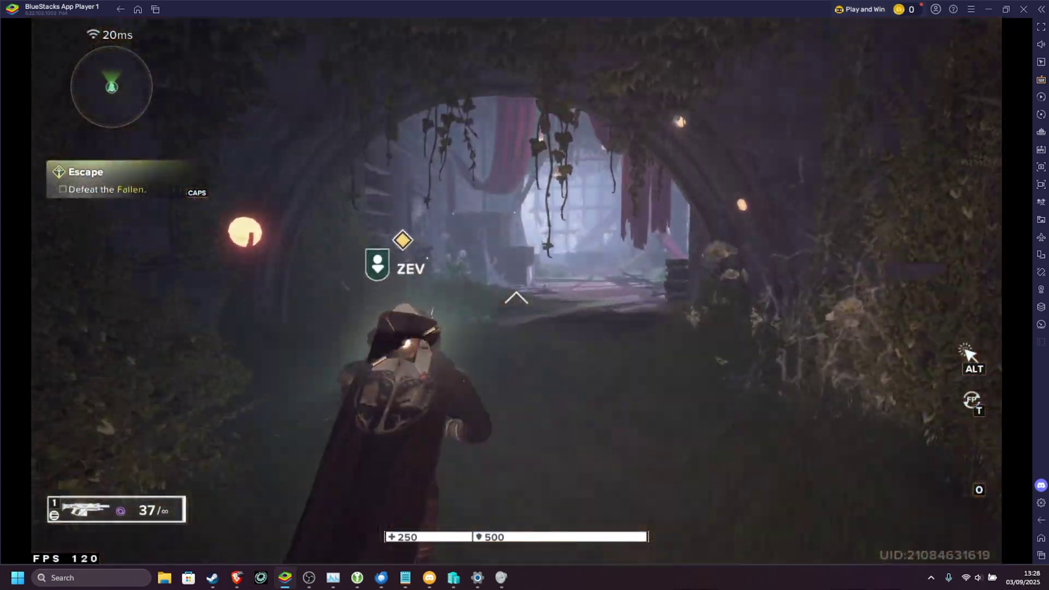